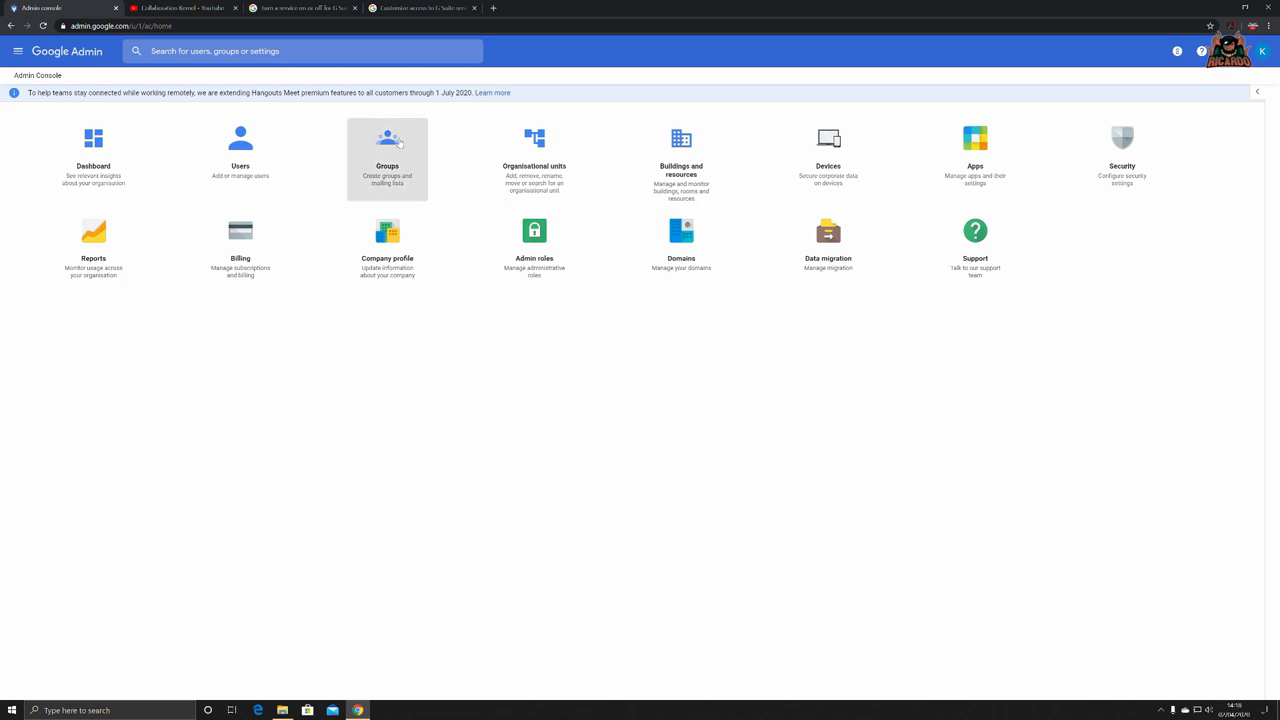
Step: Open the Groups list and view the Sales group's Custom access settings
left_click(398, 142)
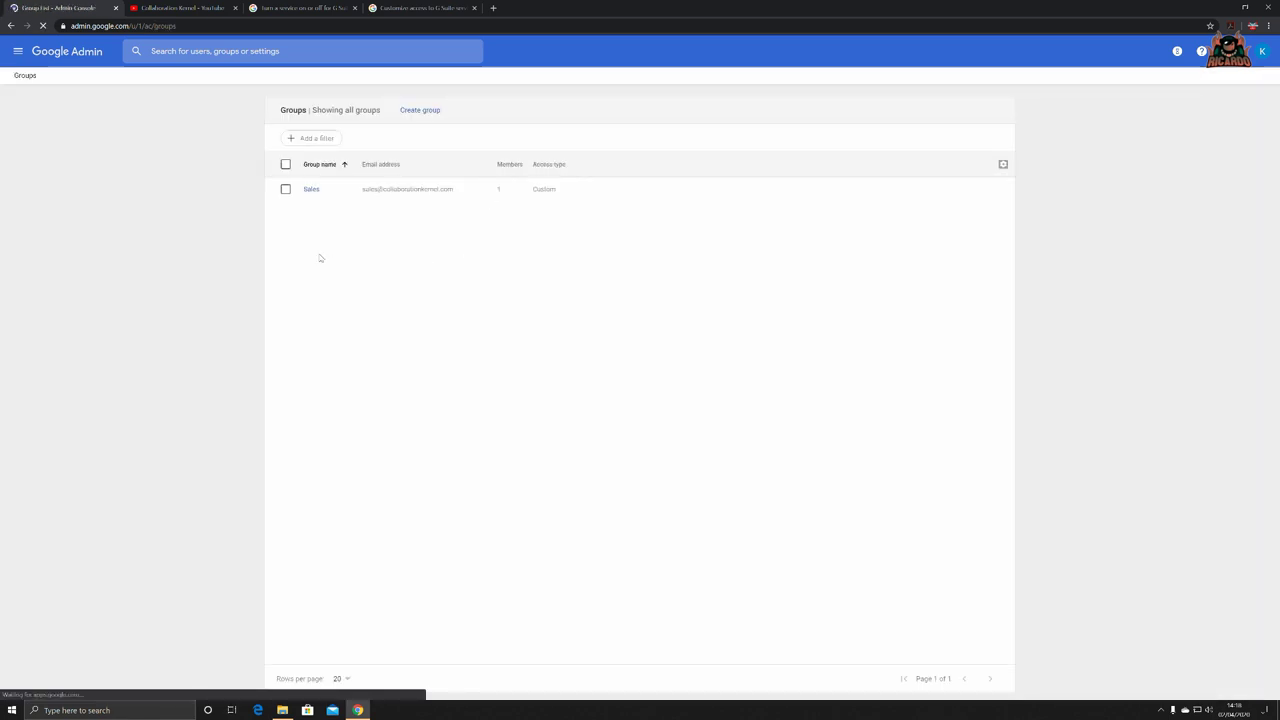
mouse_move(458, 189)
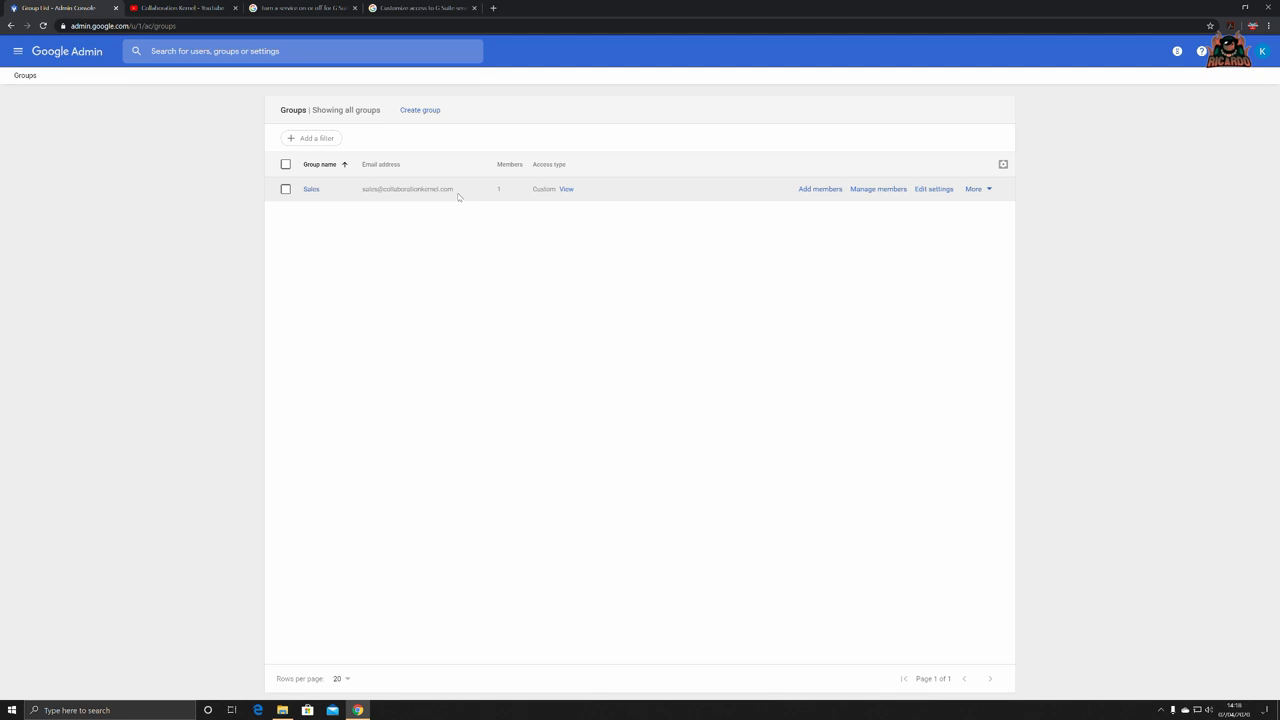
left_click(567, 190)
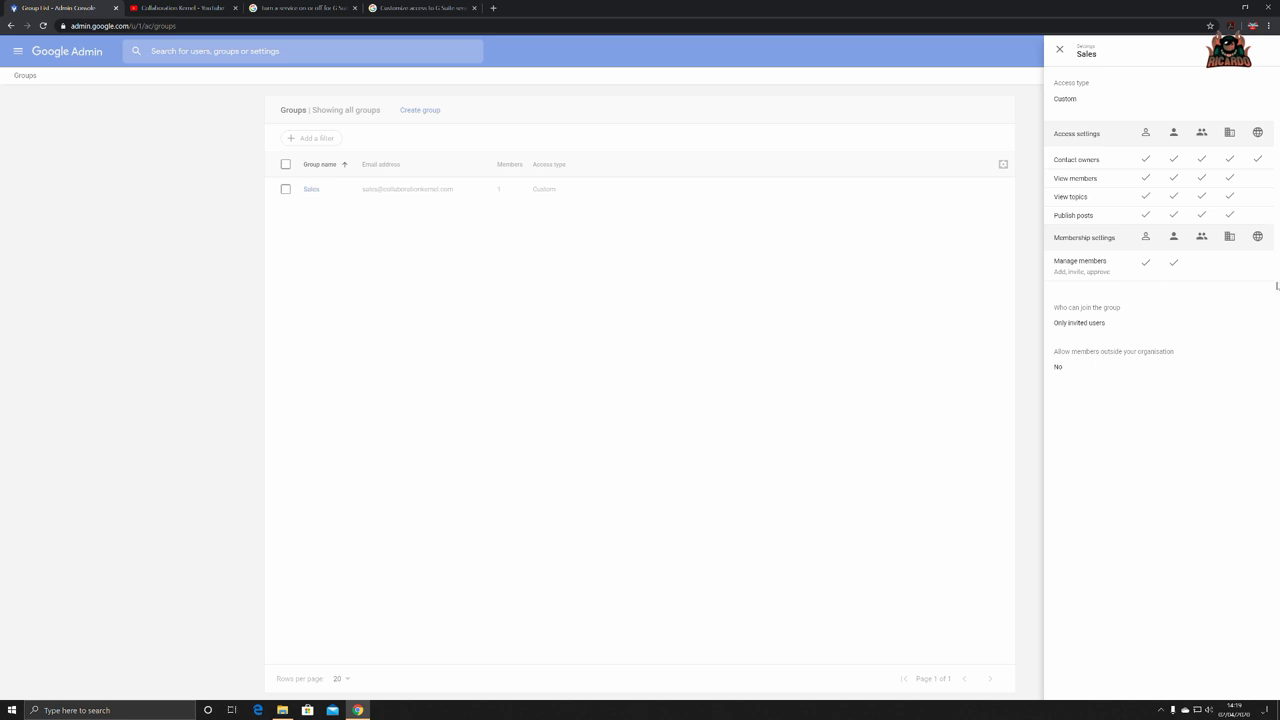
Step: Add the directory user found by searching 'bo' to Sales, then view its member list
left_click(1059, 49)
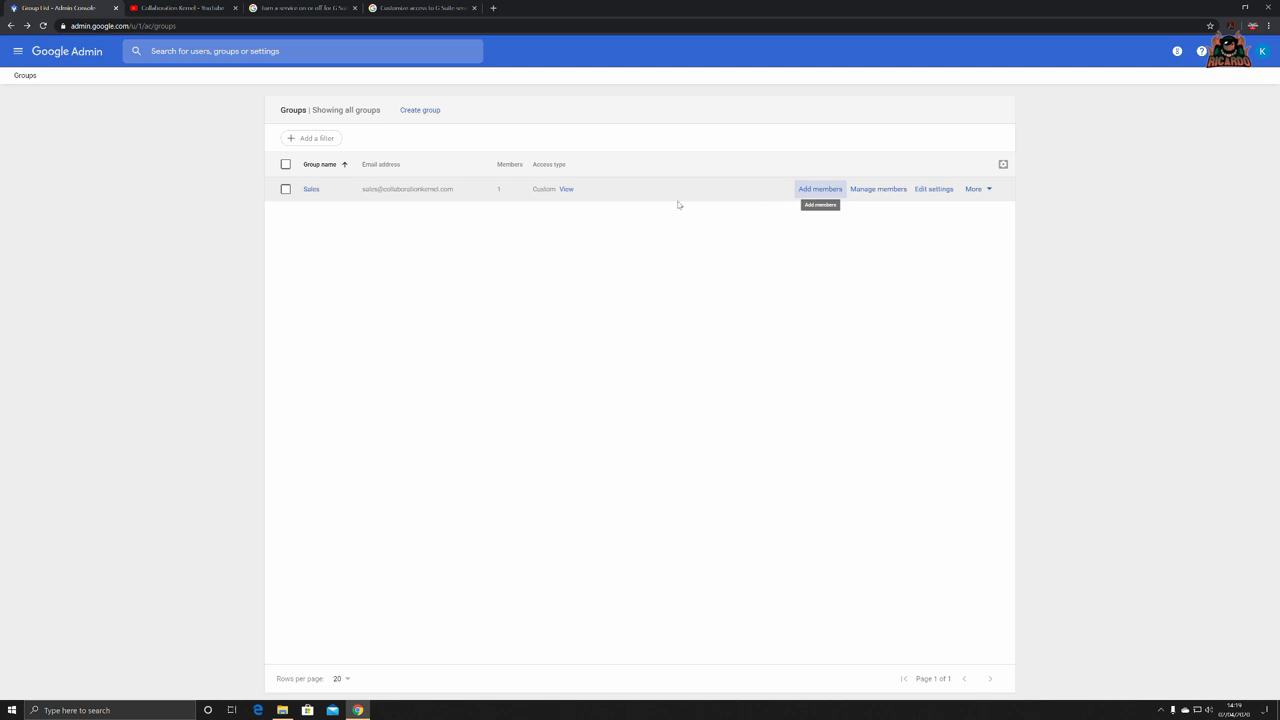
left_click(816, 195)
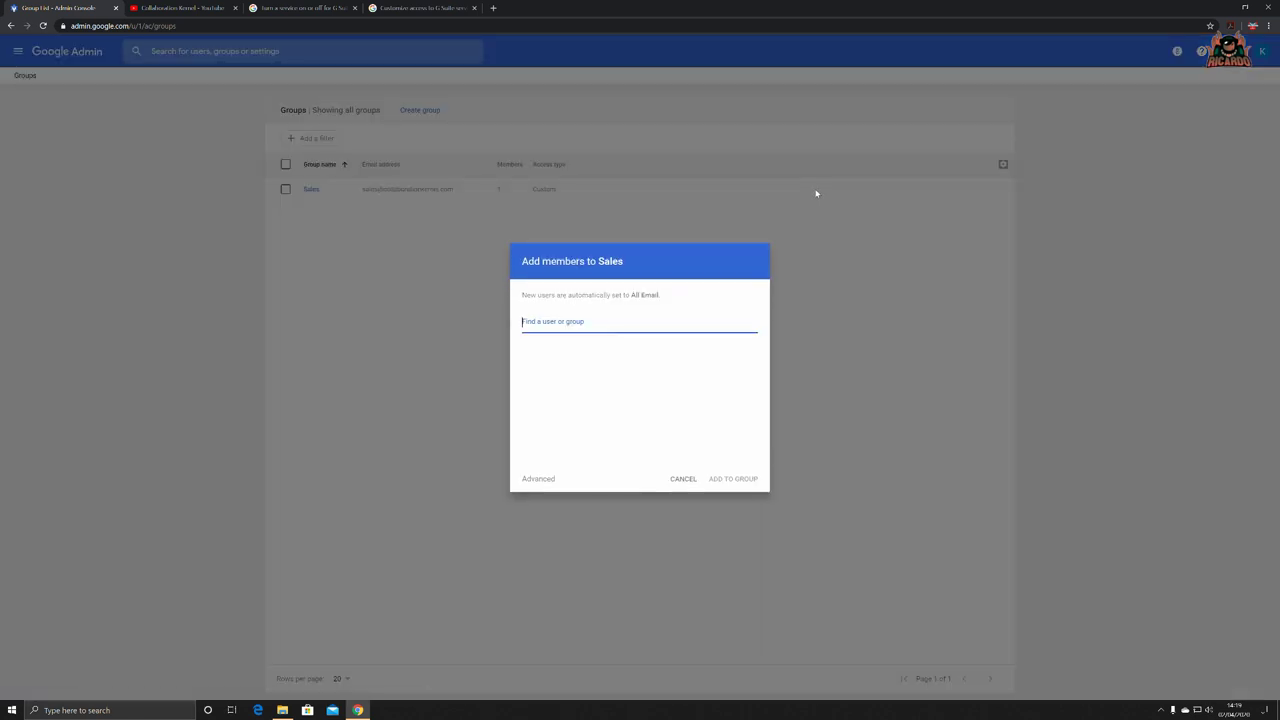
type("bo")
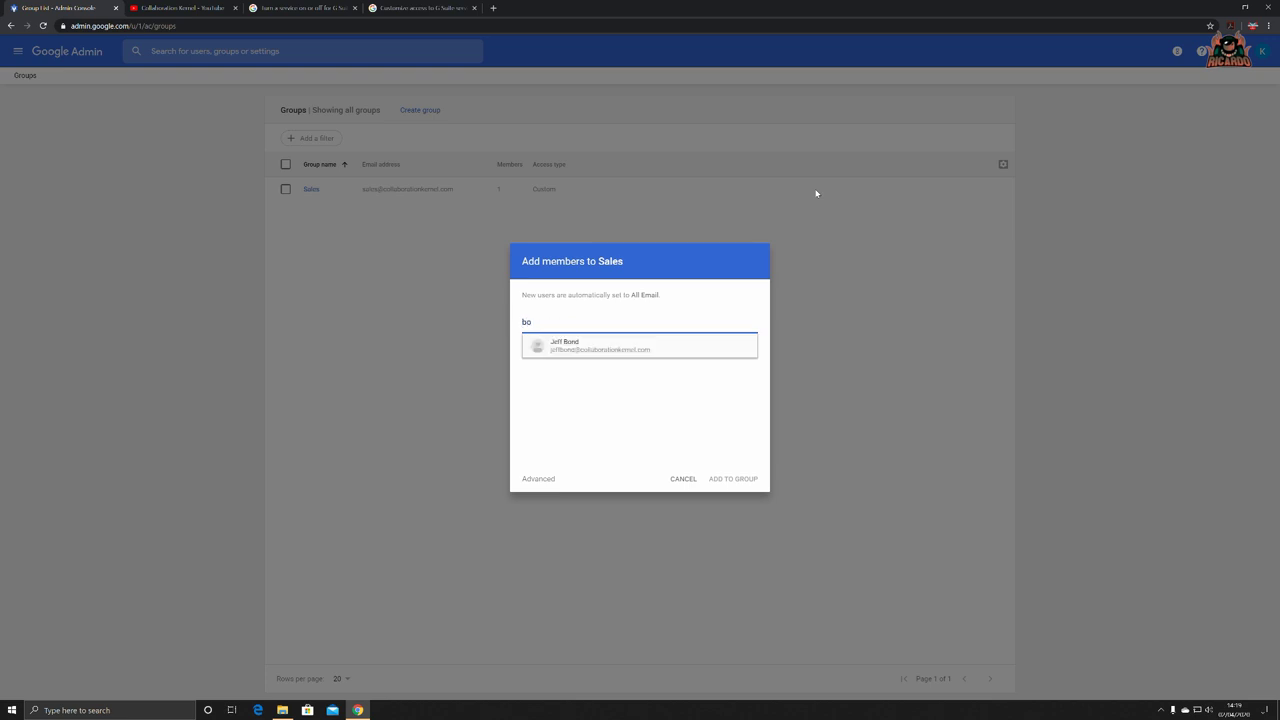
left_click(591, 355)
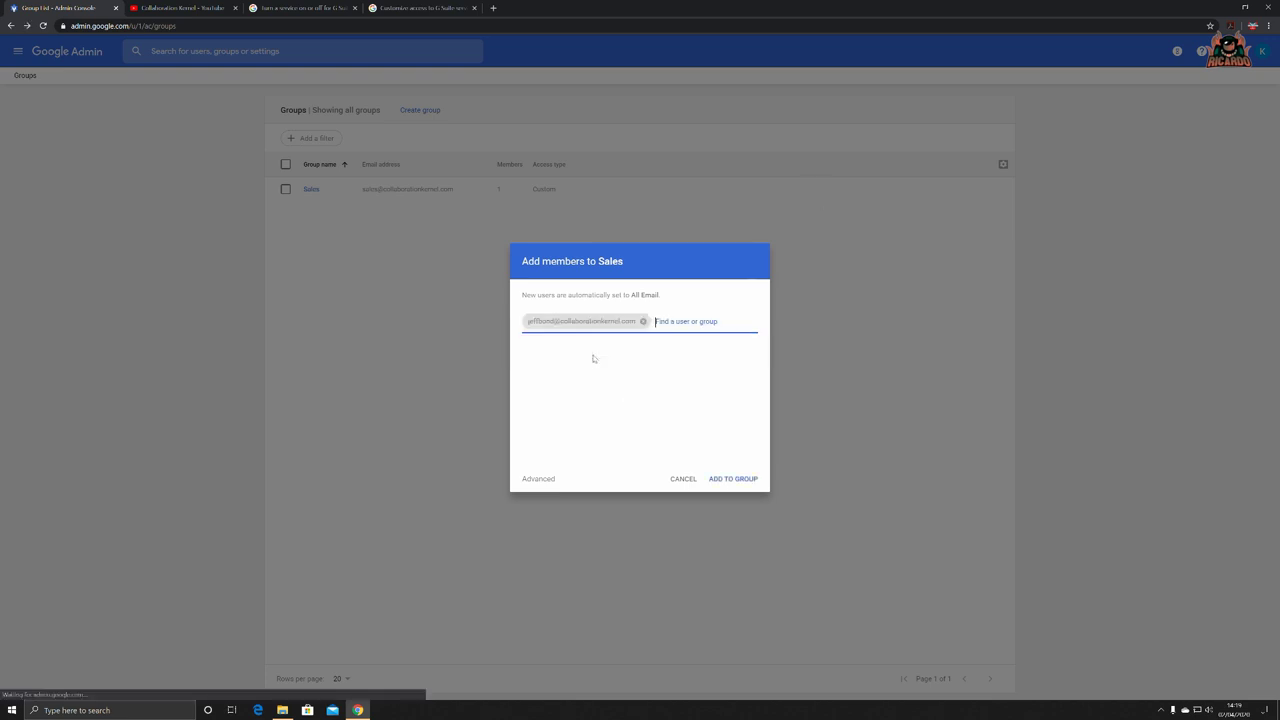
left_click(742, 479)
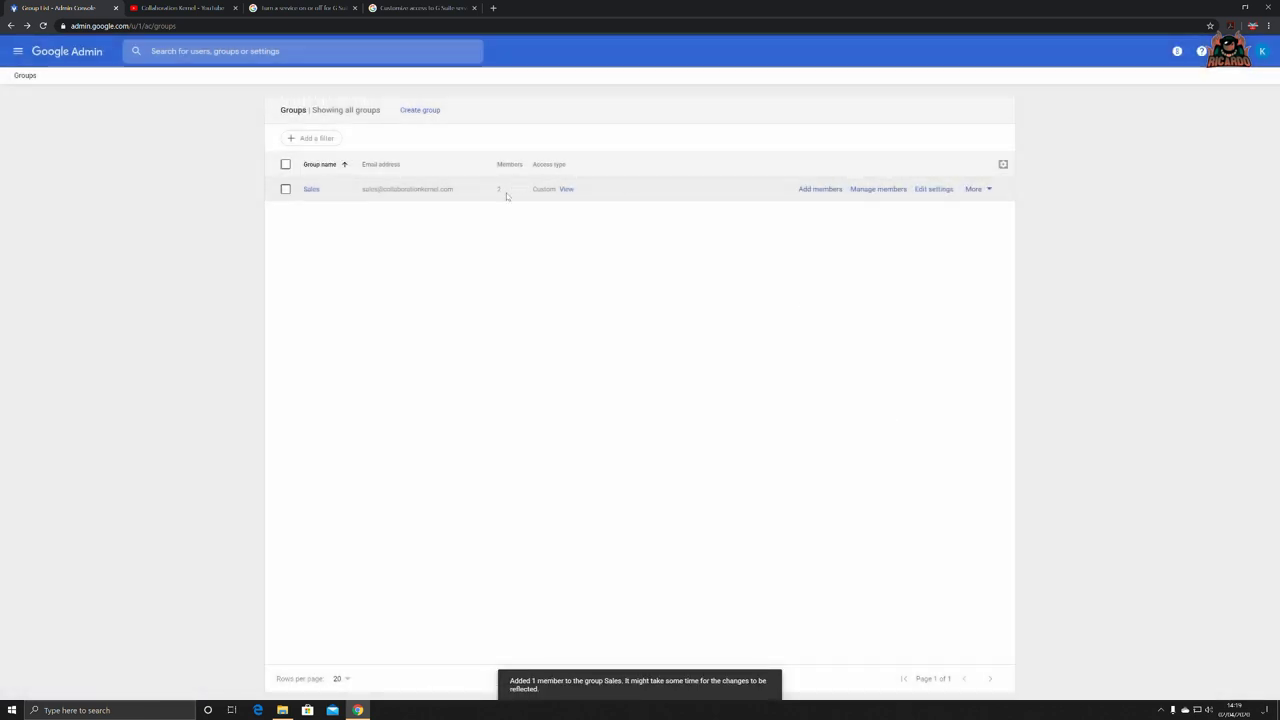
left_click(900, 190)
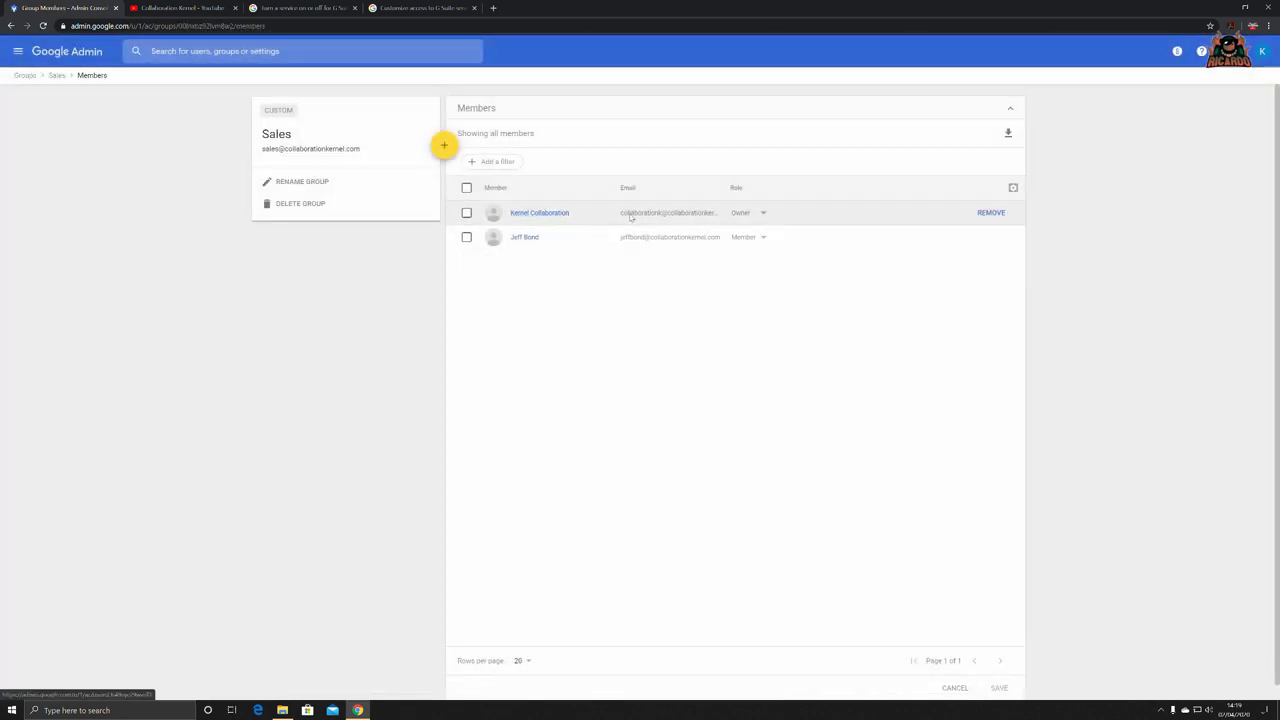
Step: Change the new Sales member's role to Manager and save the role change
left_click(759, 241)
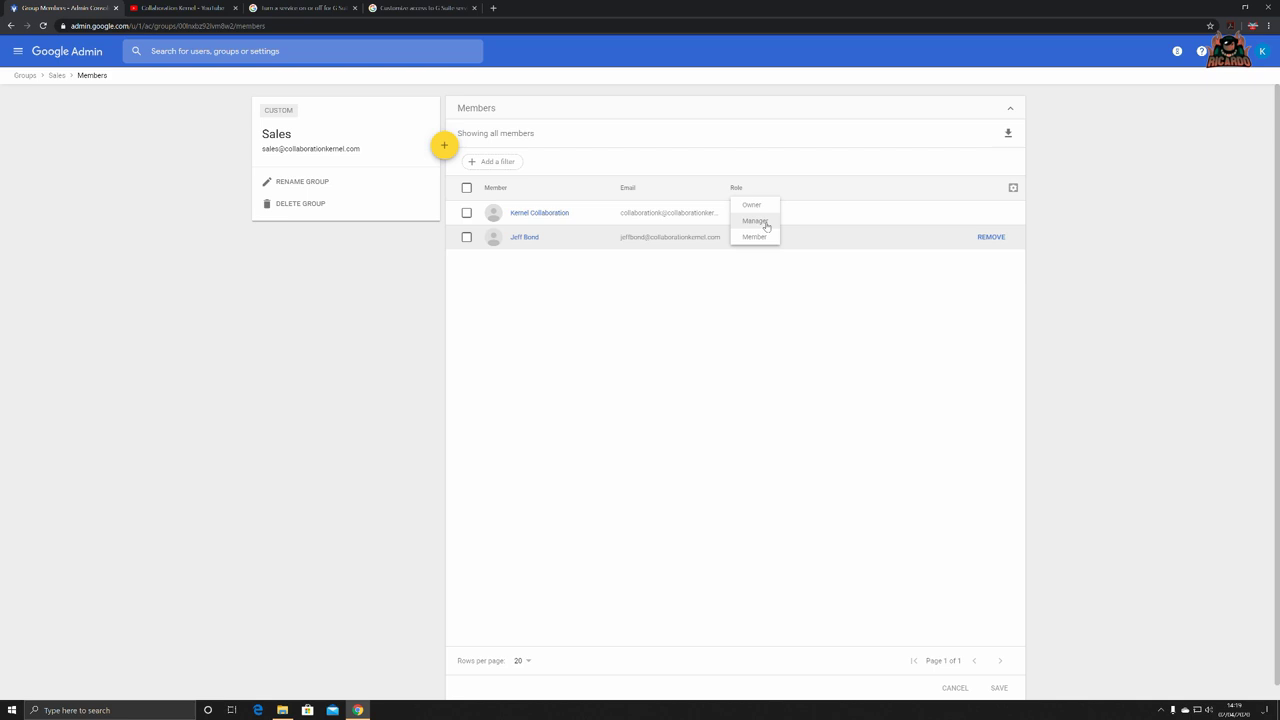
left_click(766, 222)
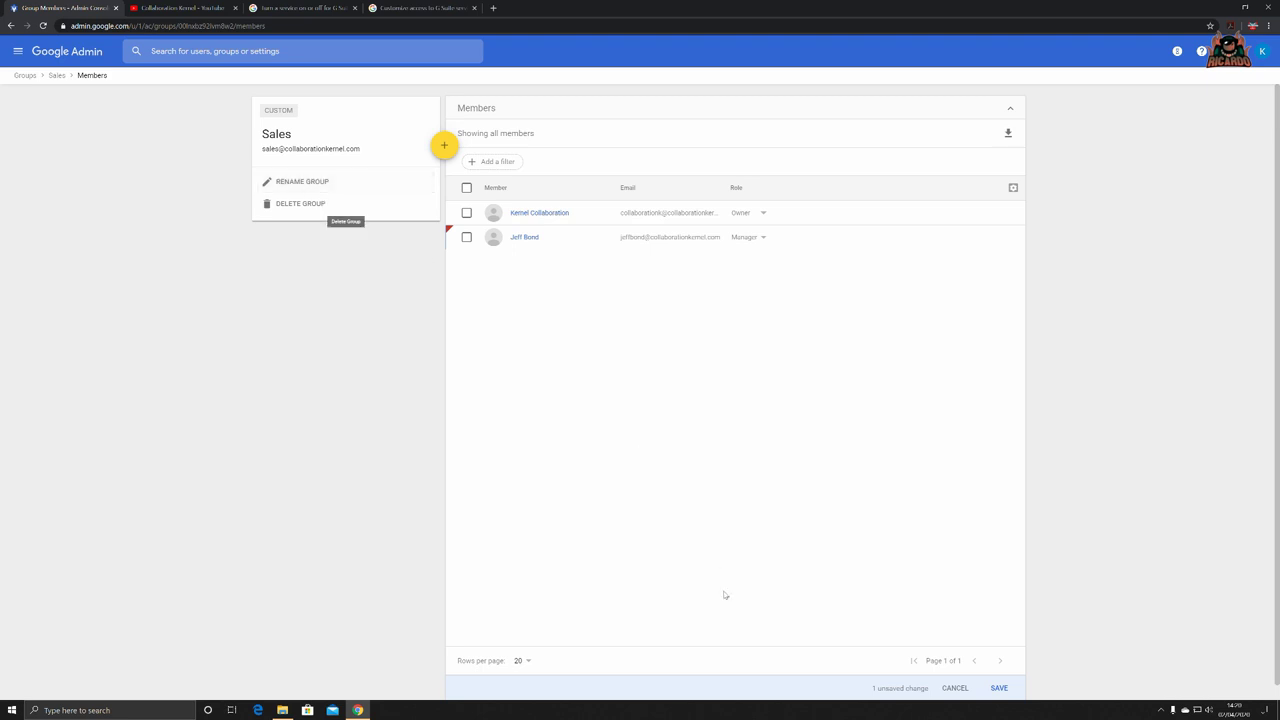
left_click(999, 688)
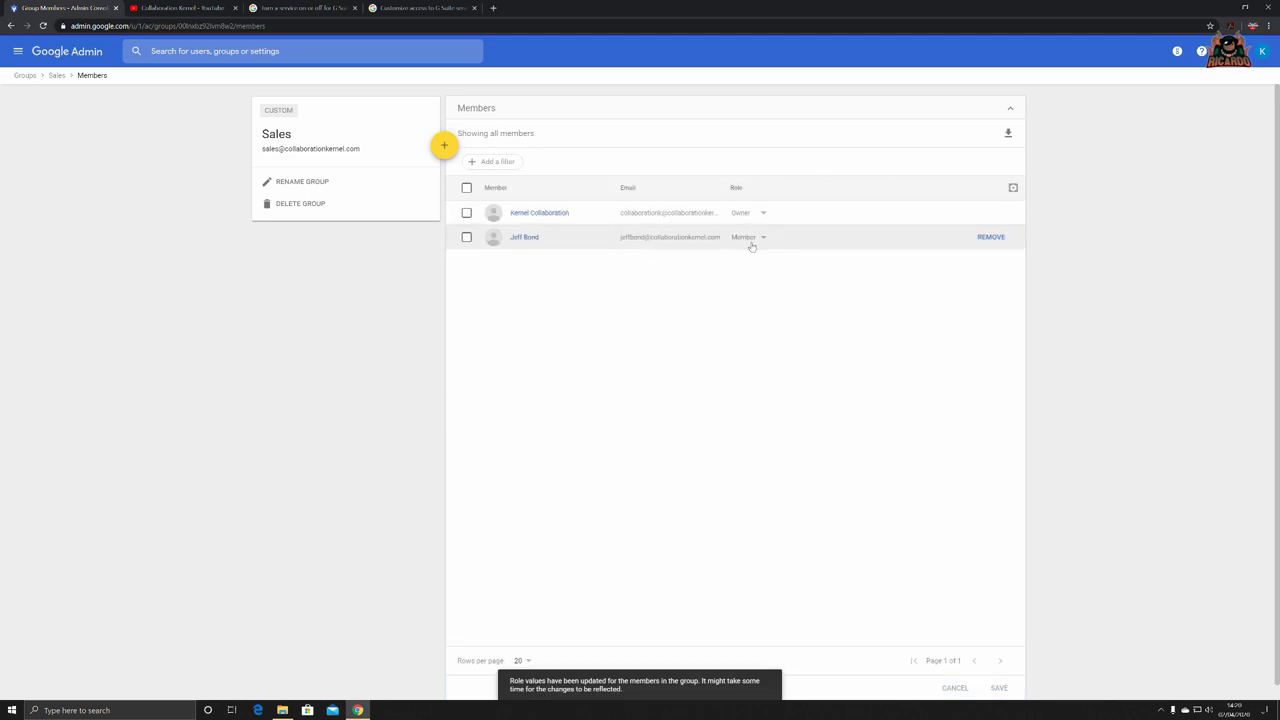
Step: Go back to the Groups list and open the Sales access type for editing
left_click(57, 76)
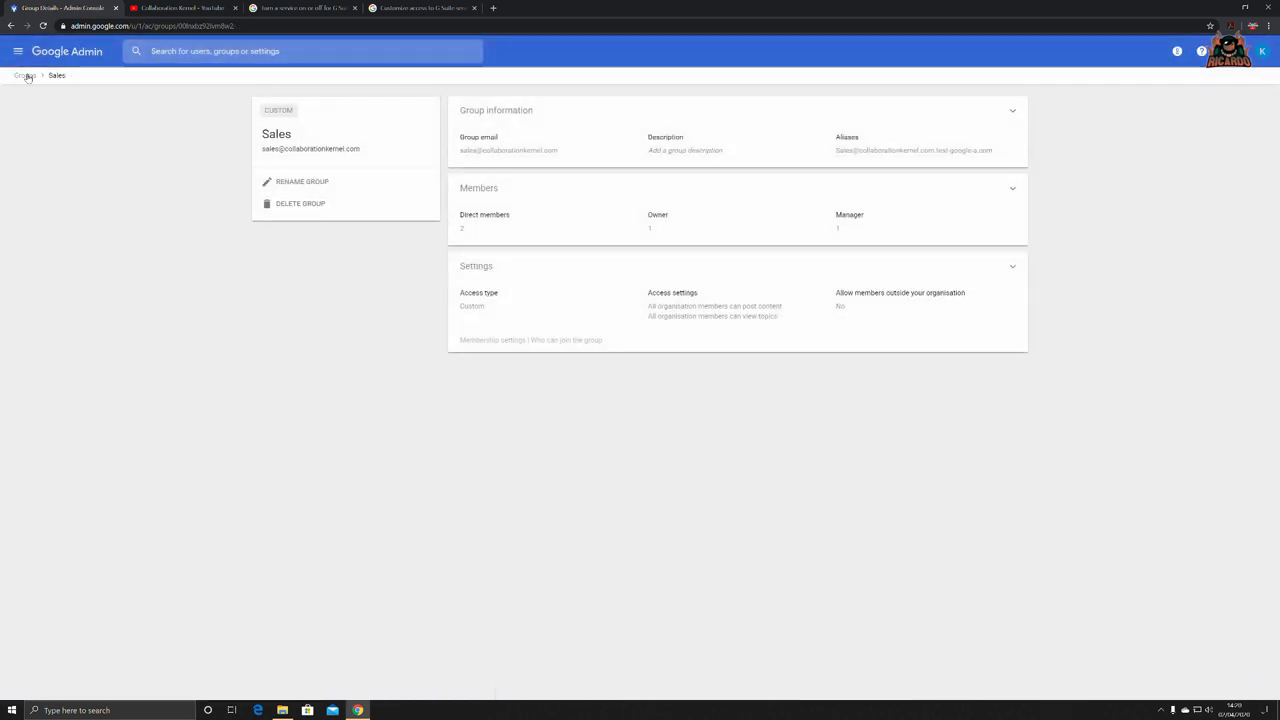
left_click(26, 76)
mouse_move(640, 189)
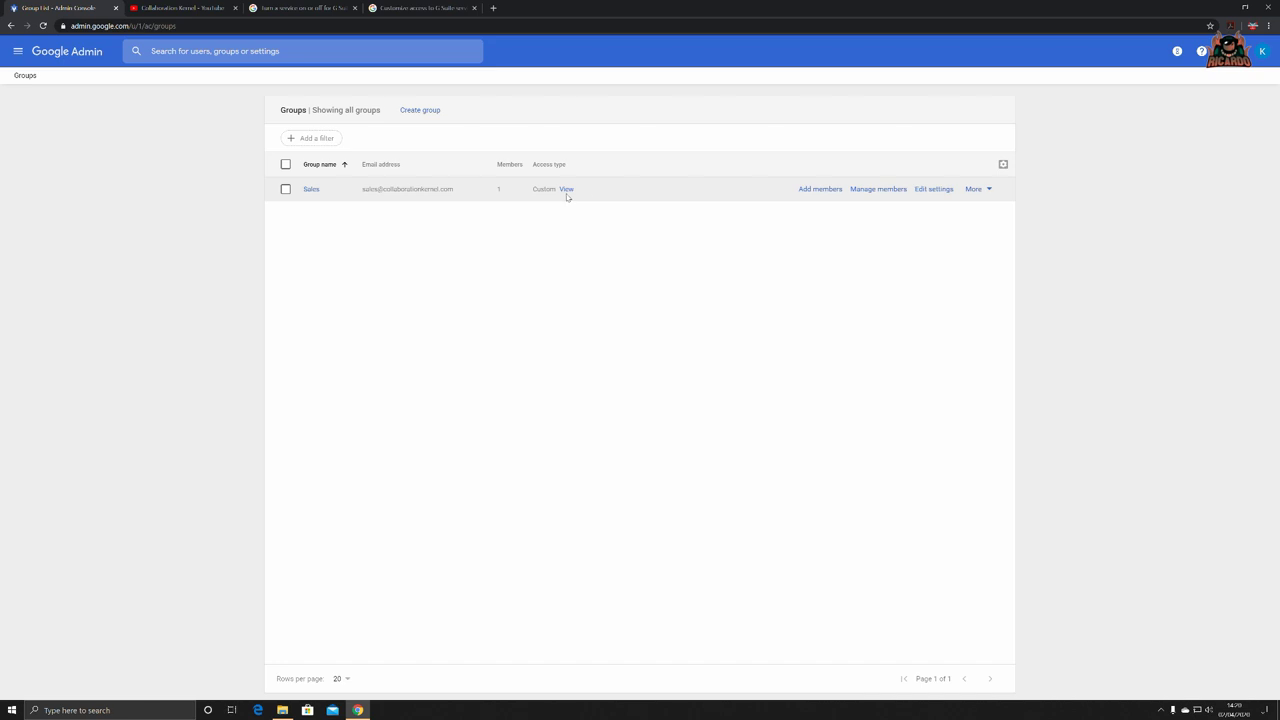
left_click(934, 189)
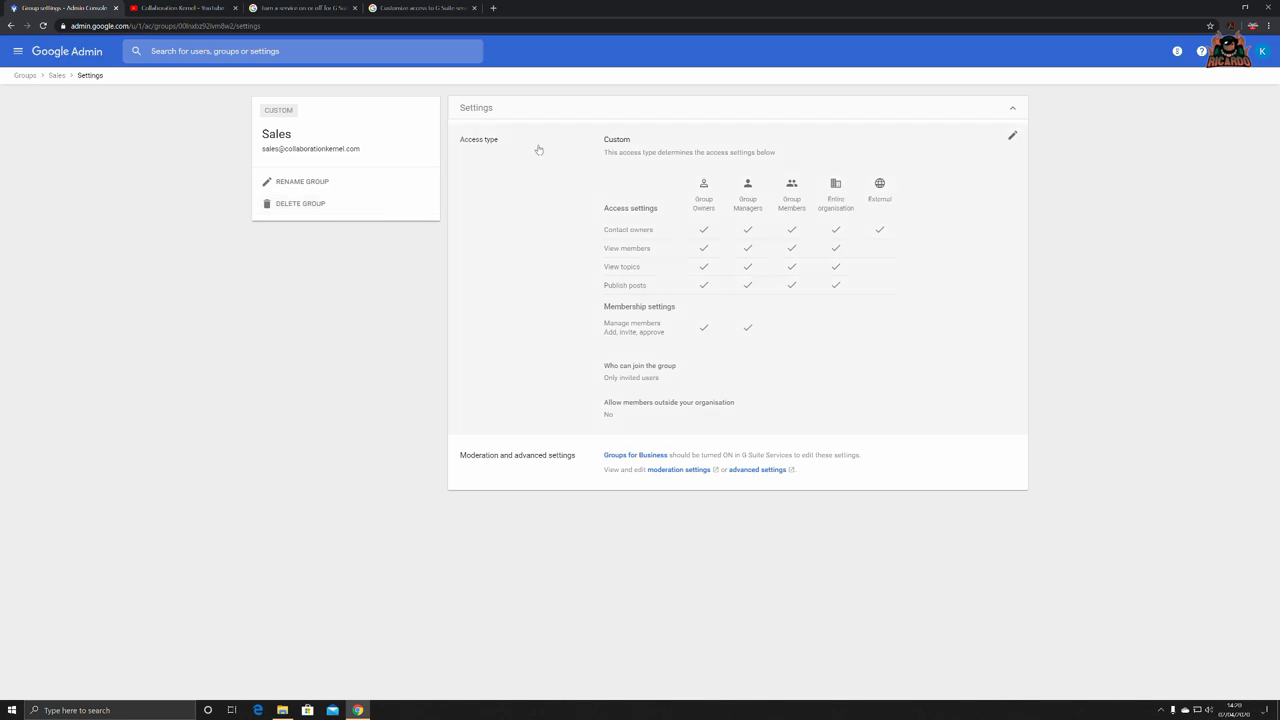
mouse_move(738, 150)
left_click(1012, 139)
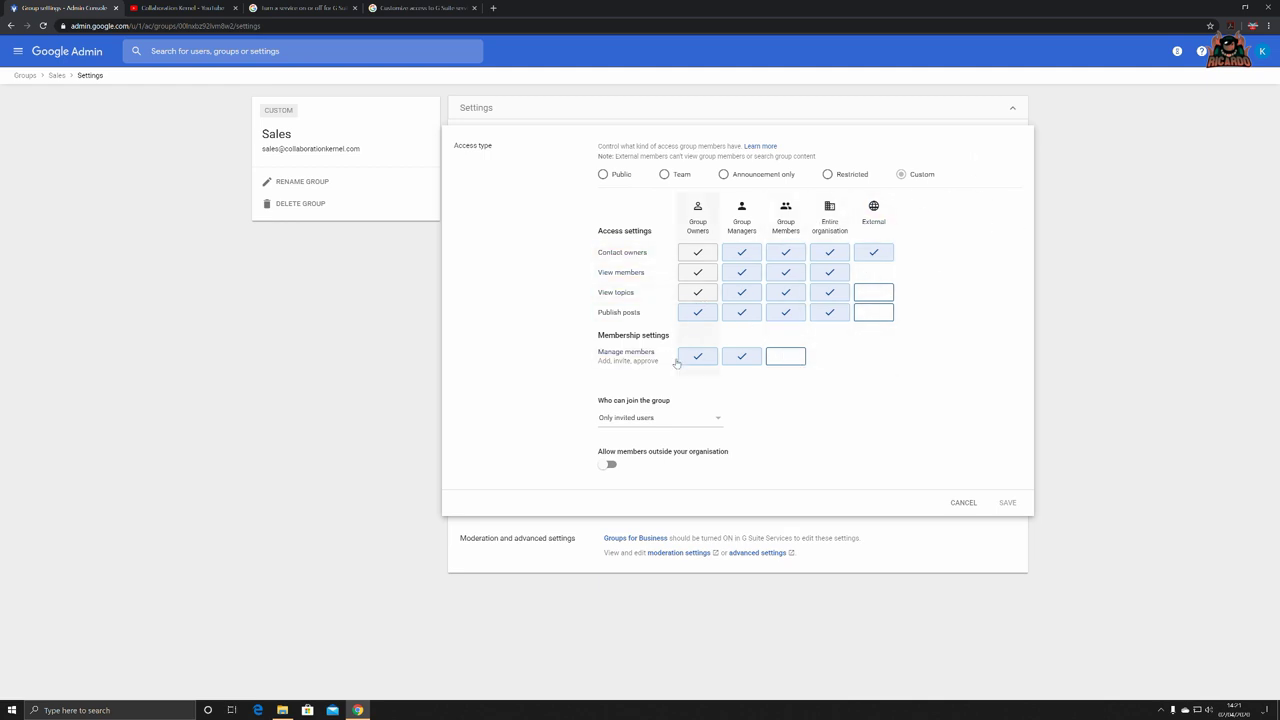
Step: Select Public as the Sales group's access type
left_click(603, 175)
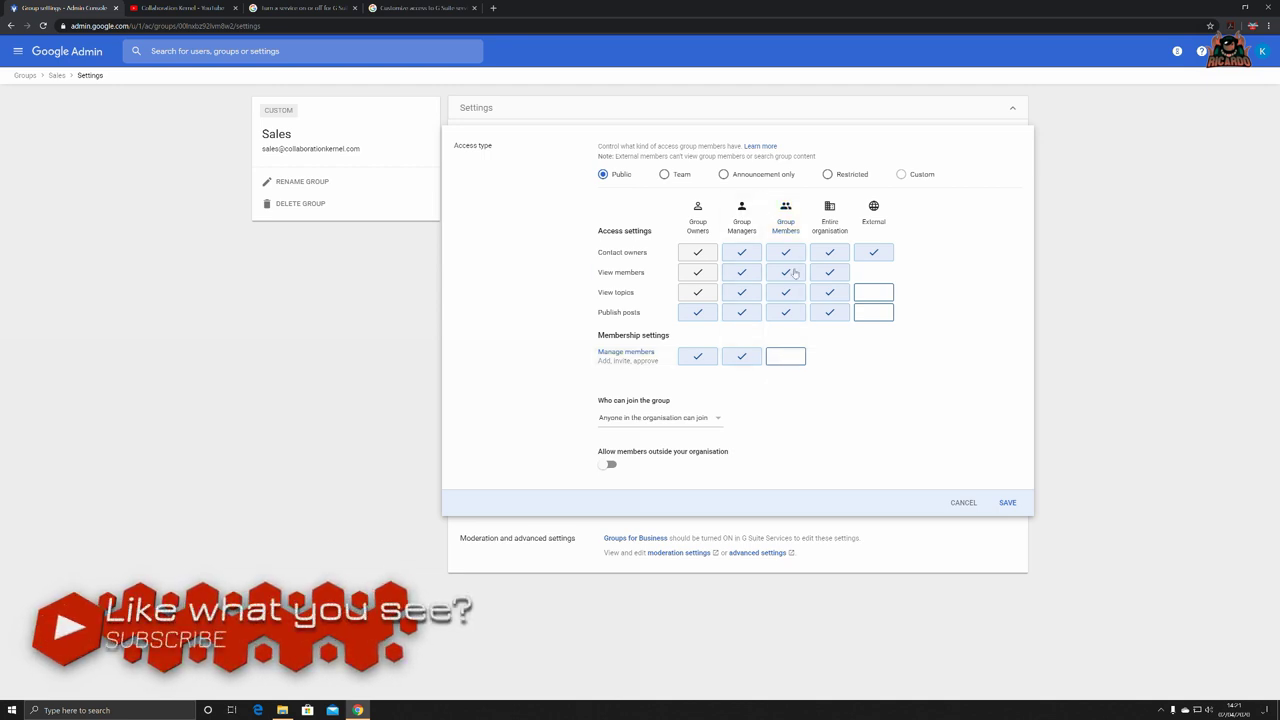
Step: Leave Group Members' Manage members unticked and clear the Entire organisation permissions
left_click(797, 358)
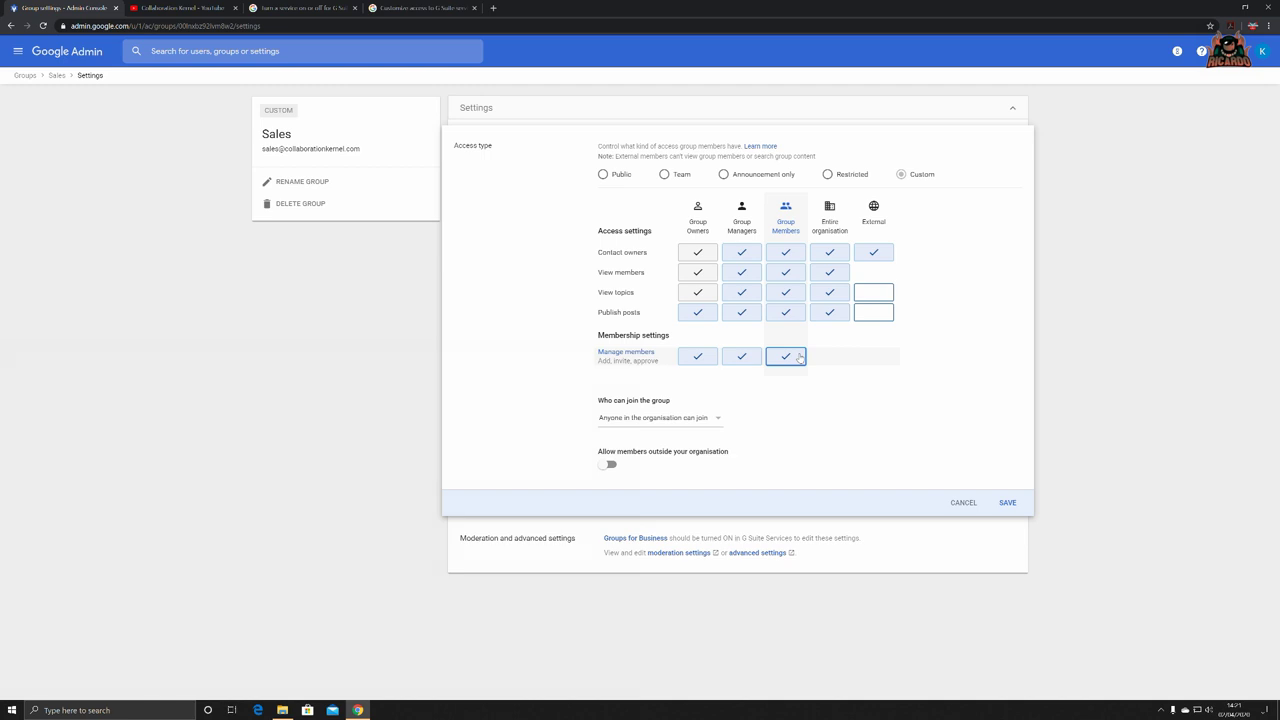
left_click(799, 358)
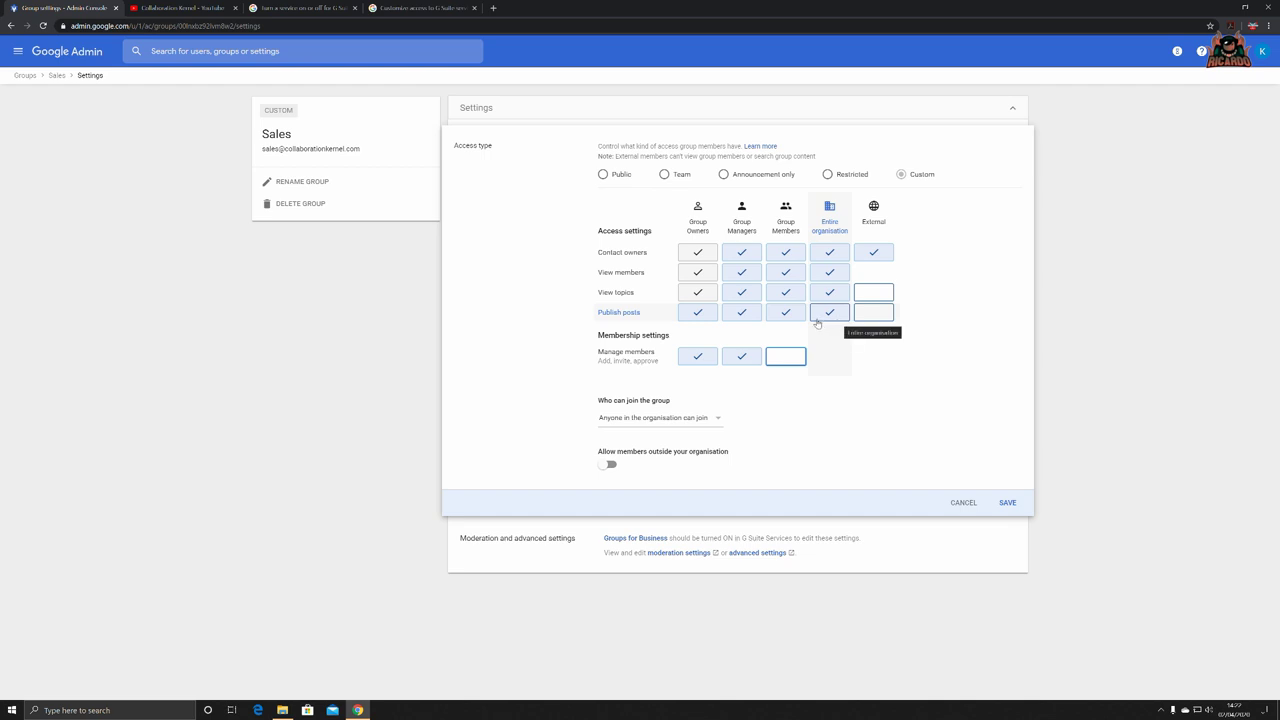
left_click(830, 252)
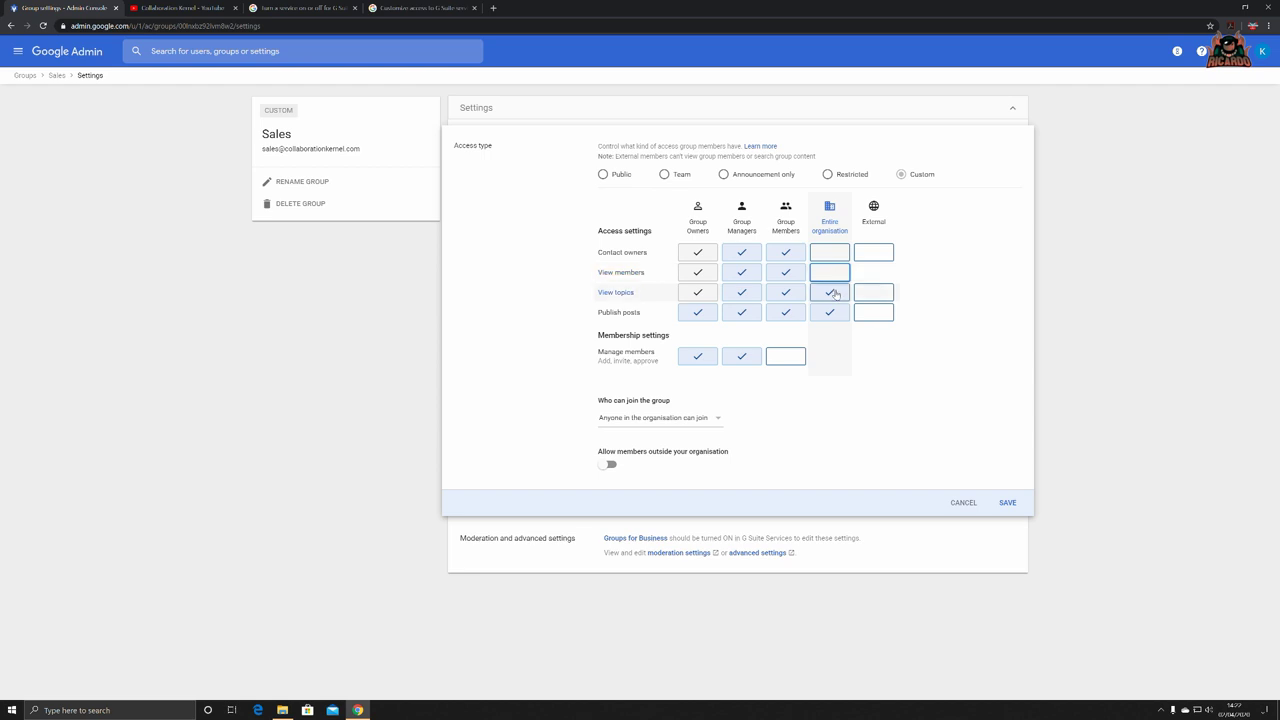
left_click(830, 292)
left_click(833, 312)
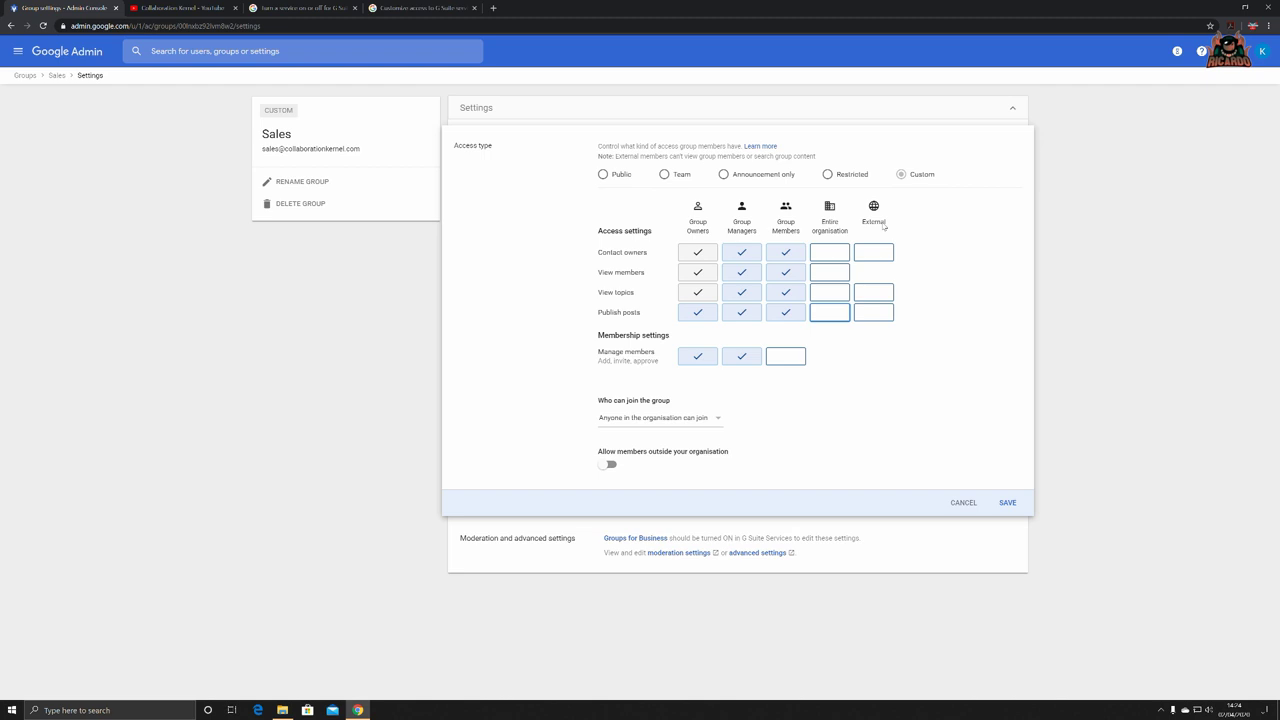
Step: Limit joining to Only invited users and toggle allowing members outside the organisation
left_click(716, 421)
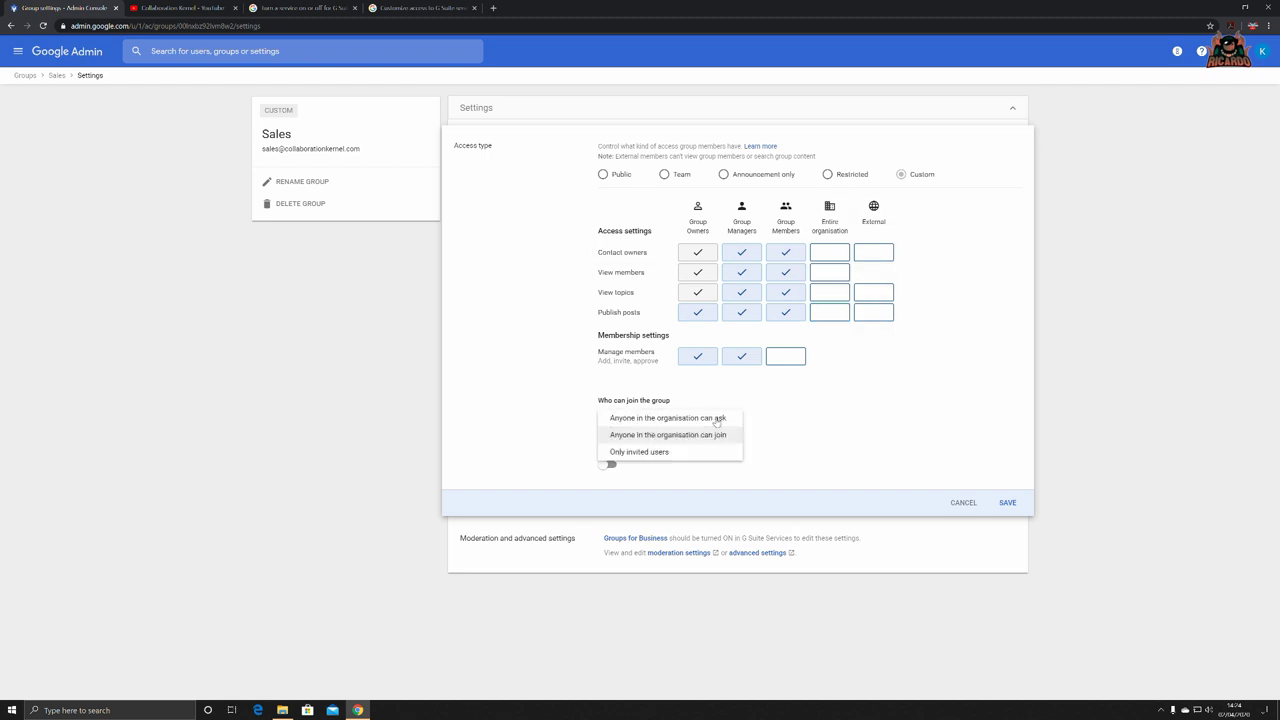
left_click(668, 453)
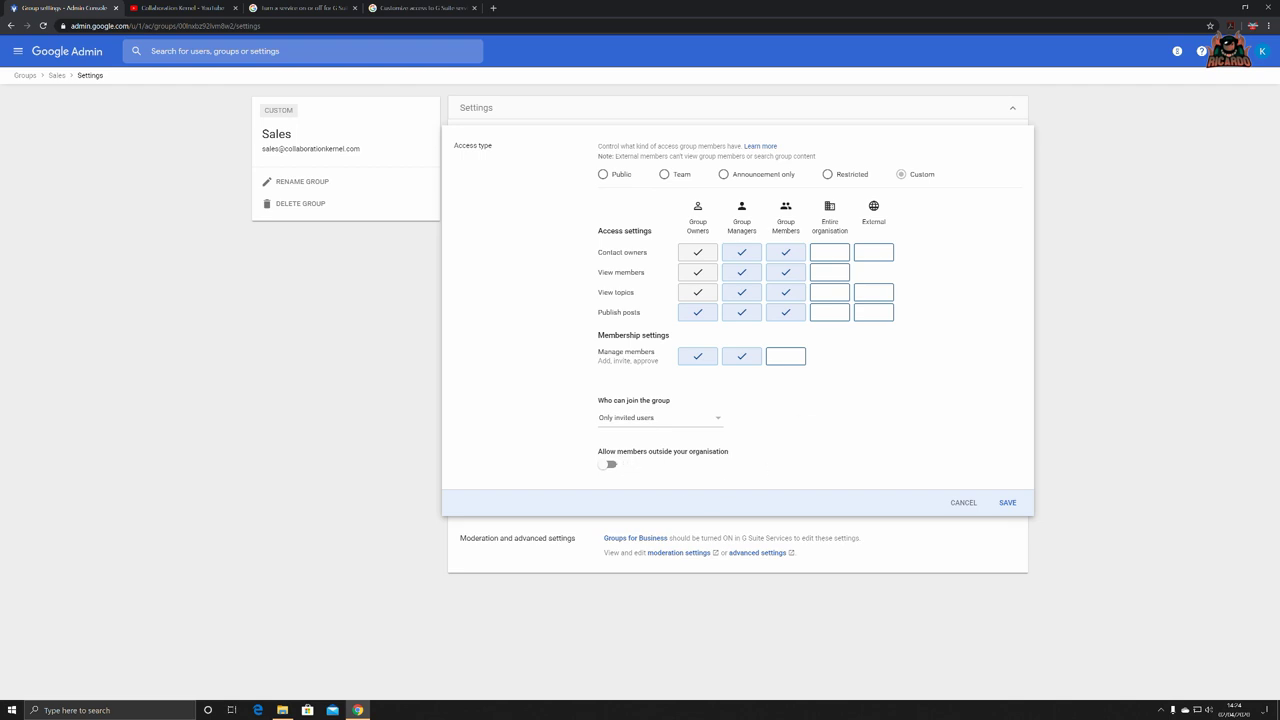
left_click(611, 466)
Step: Compare the Restricted, Announcement only, Team and Public access grids, ending on Public
left_click(828, 175)
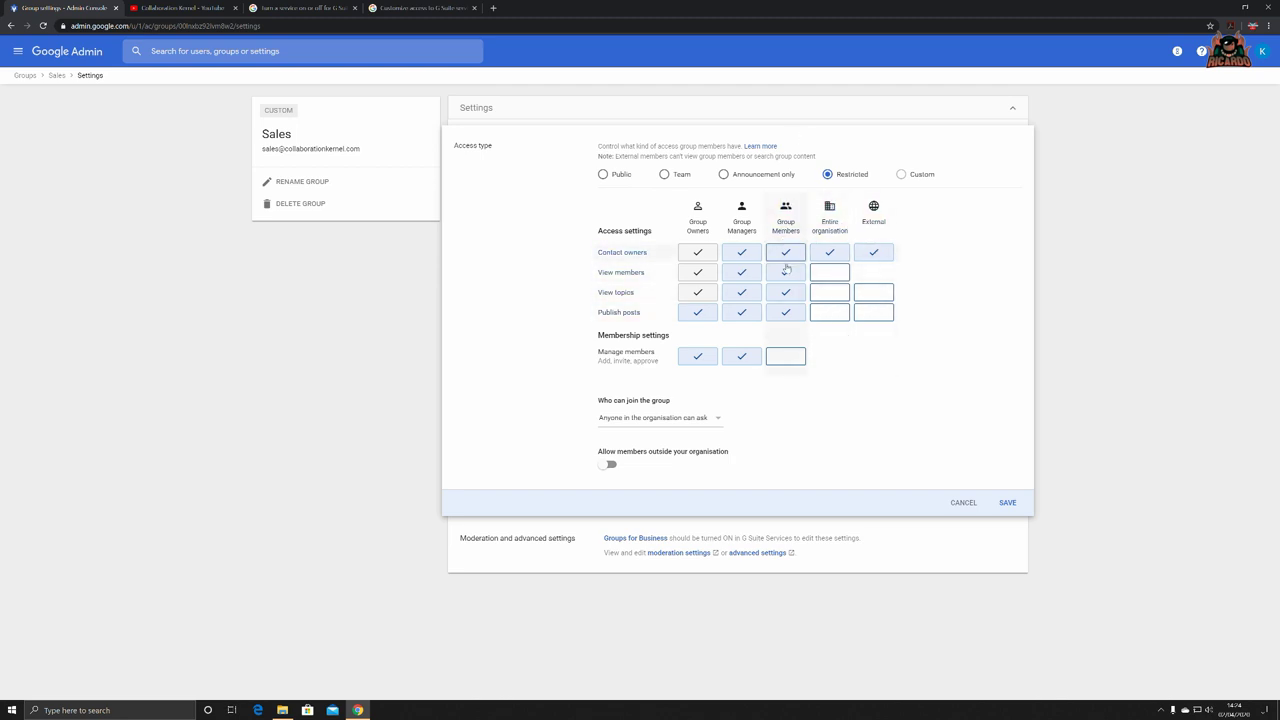
left_click(726, 176)
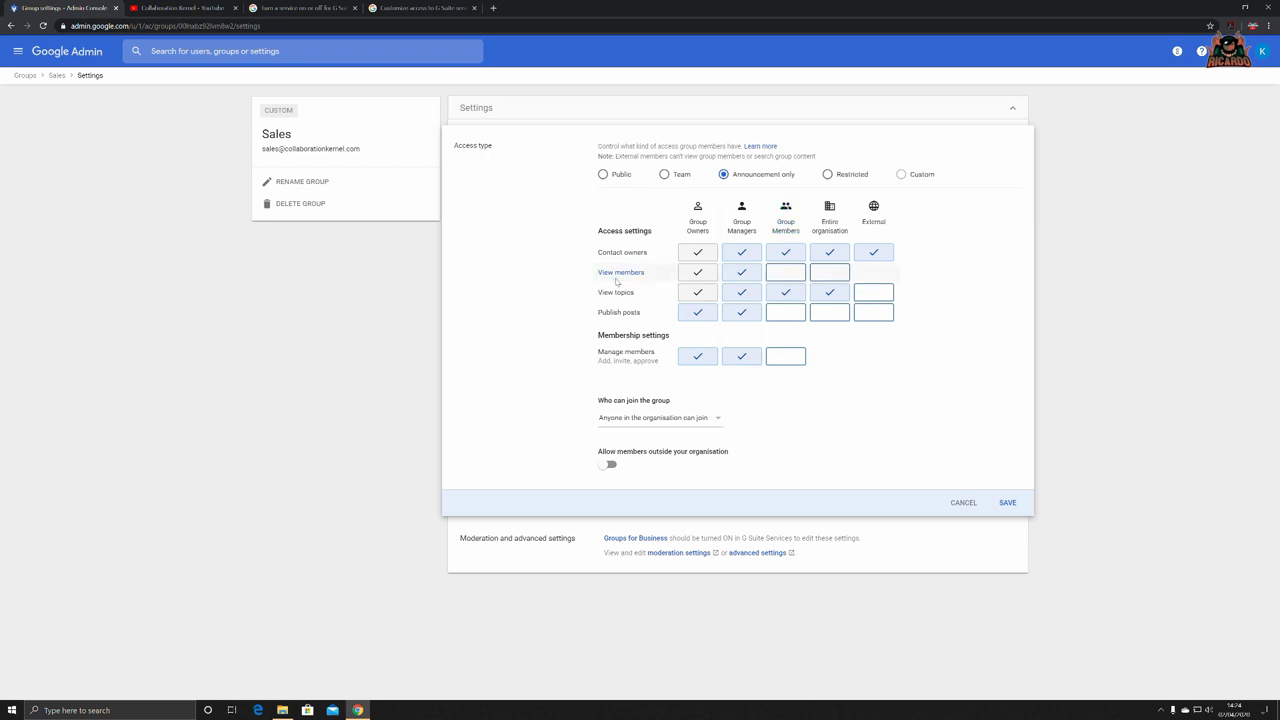
left_click(663, 175)
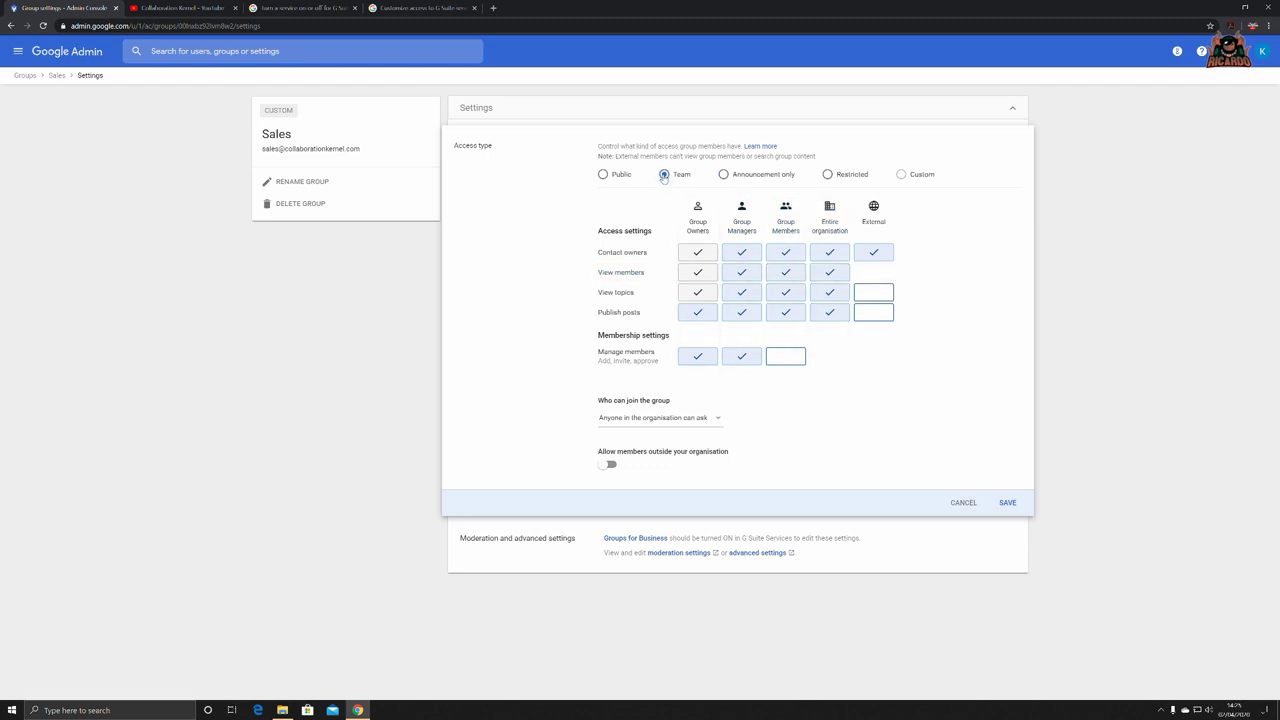
left_click(604, 177)
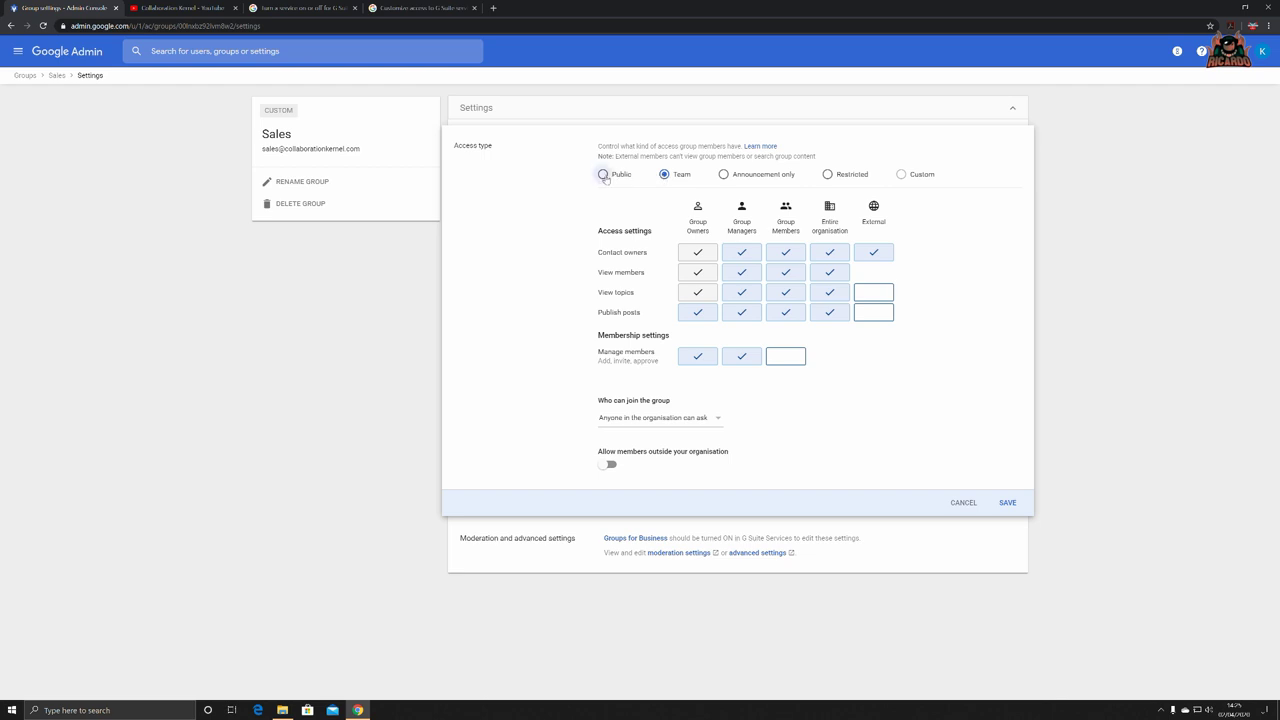
left_click(664, 175)
left_click(605, 176)
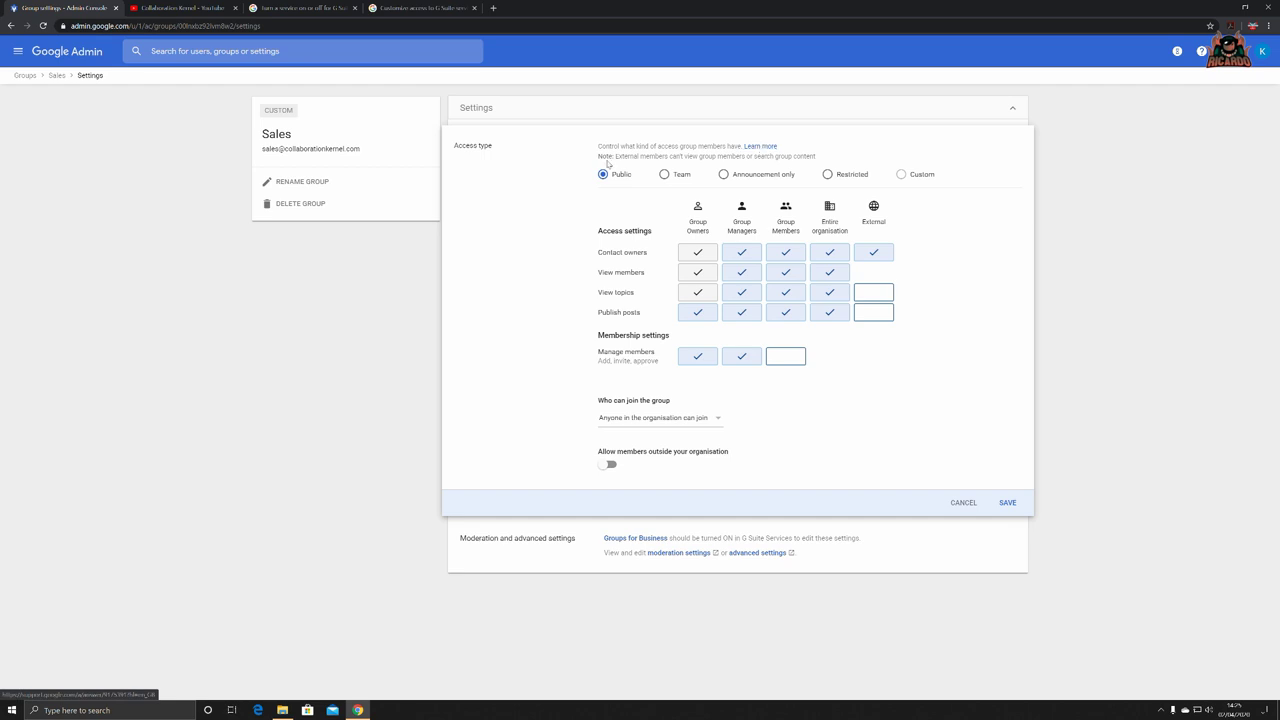
Step: Read the support article's section on changing a group's email or description, then close it
left_click(763, 150)
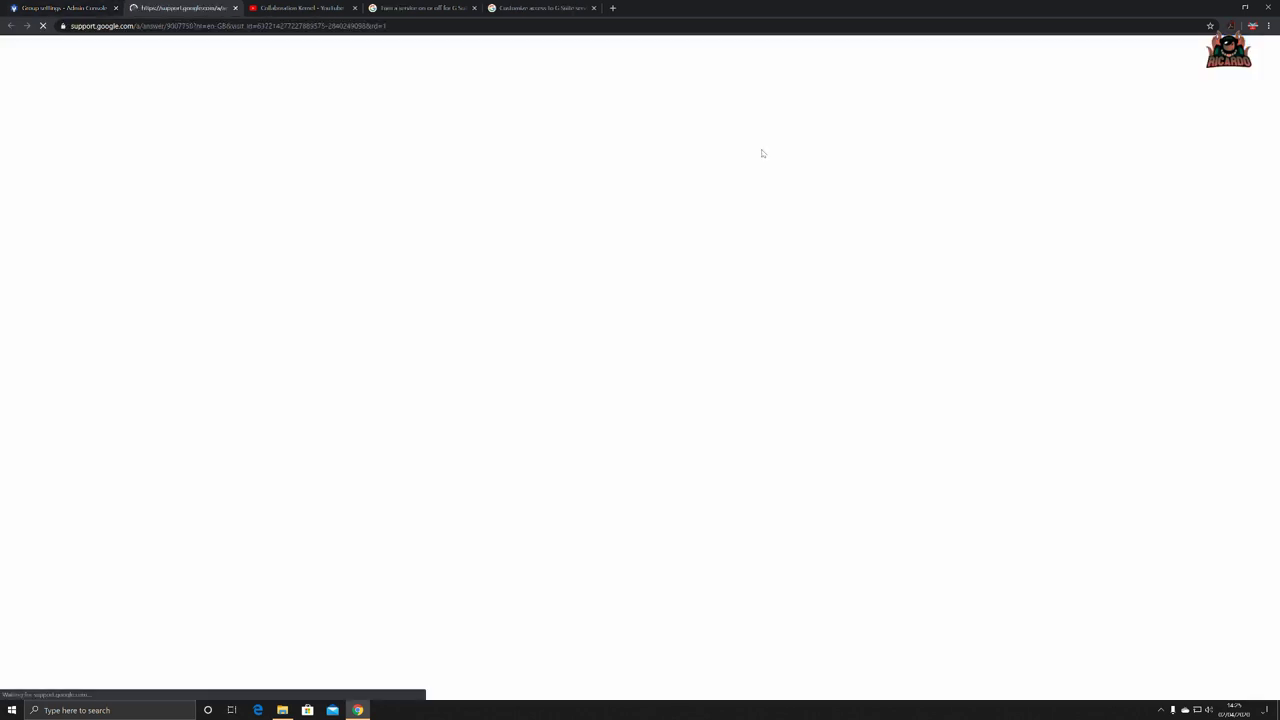
scroll(741, 284, "down", 1)
scroll(741, 284, "down", 1)
scroll(741, 284, "up", 1)
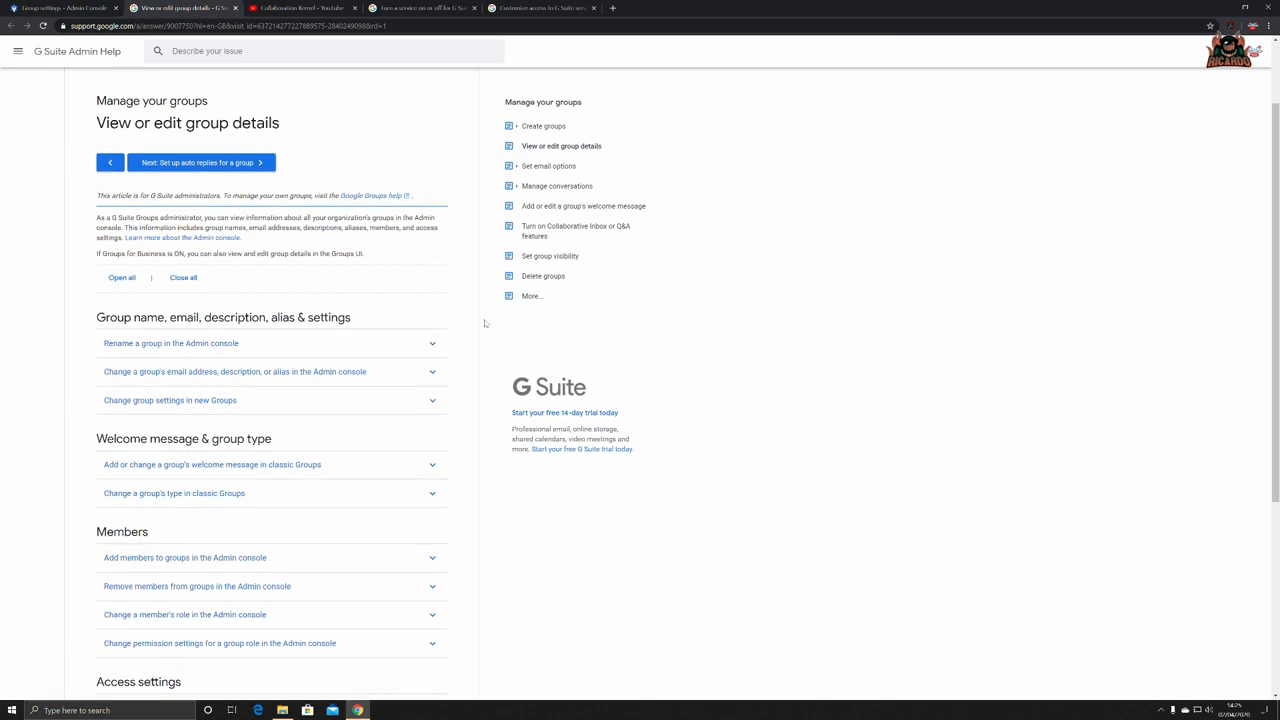
scroll(484, 322, "down", 1)
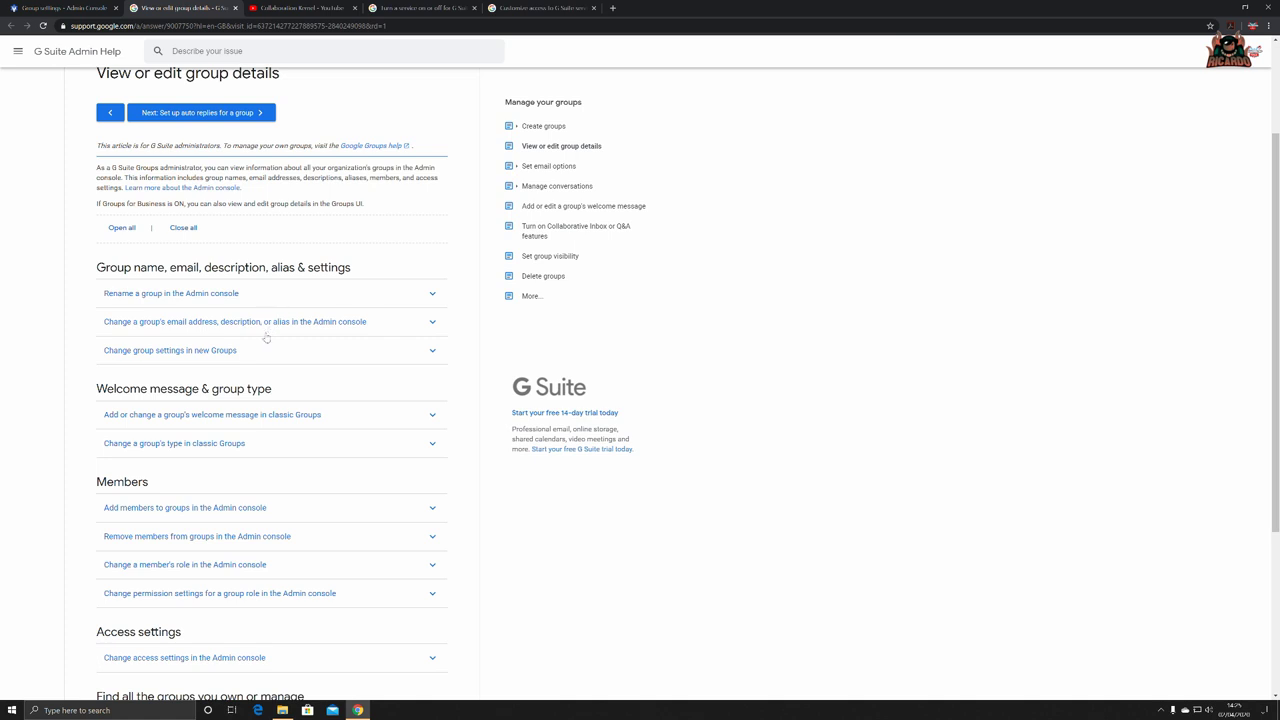
scroll(266, 339, "down", 1)
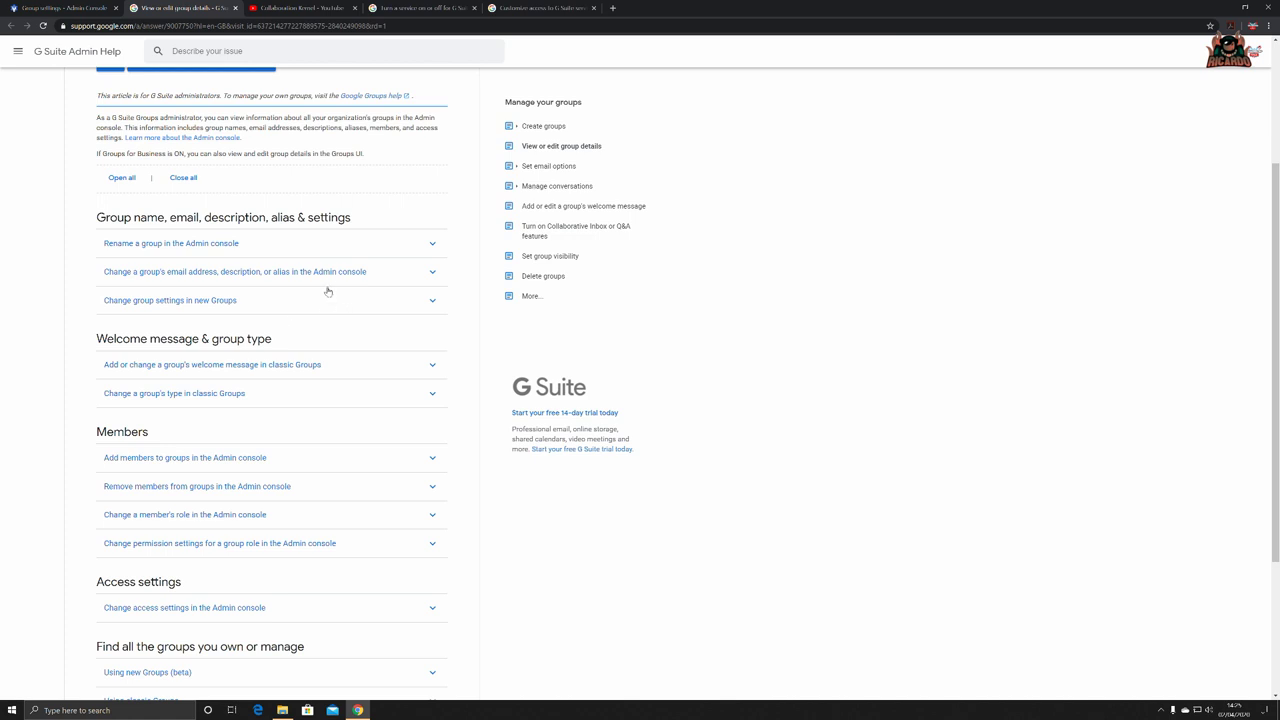
left_click(431, 274)
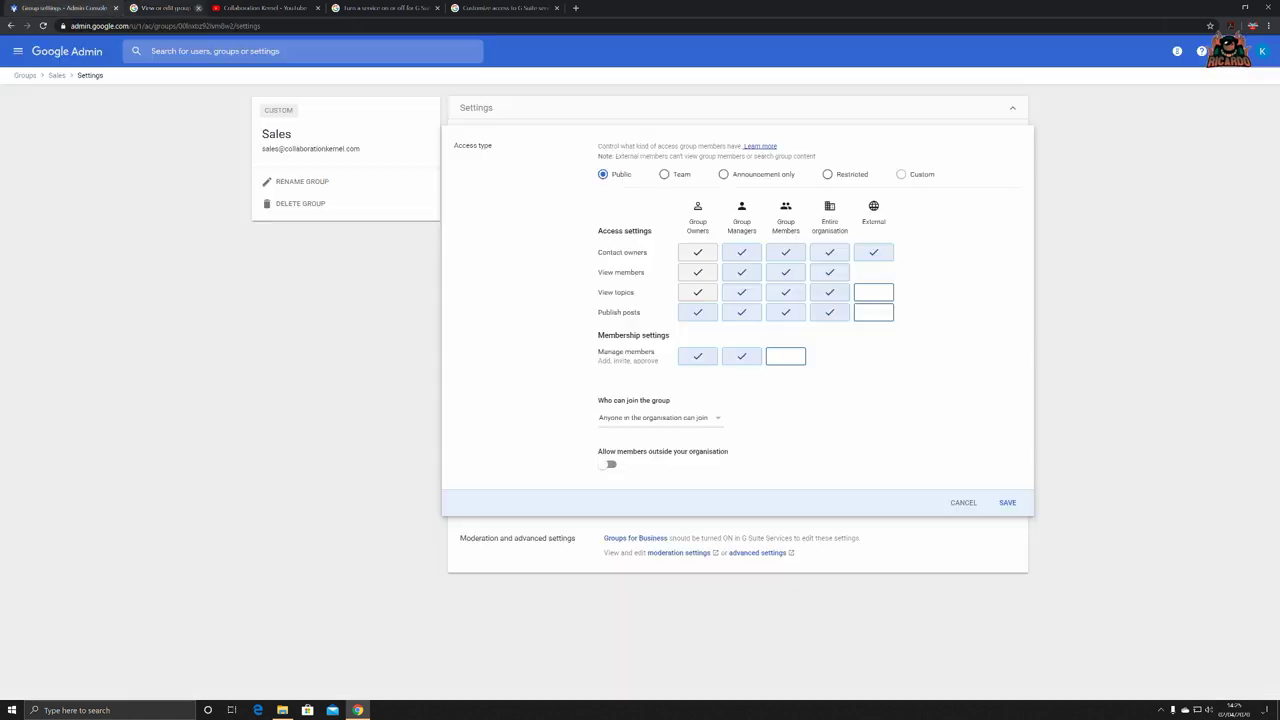
left_click(235, 8)
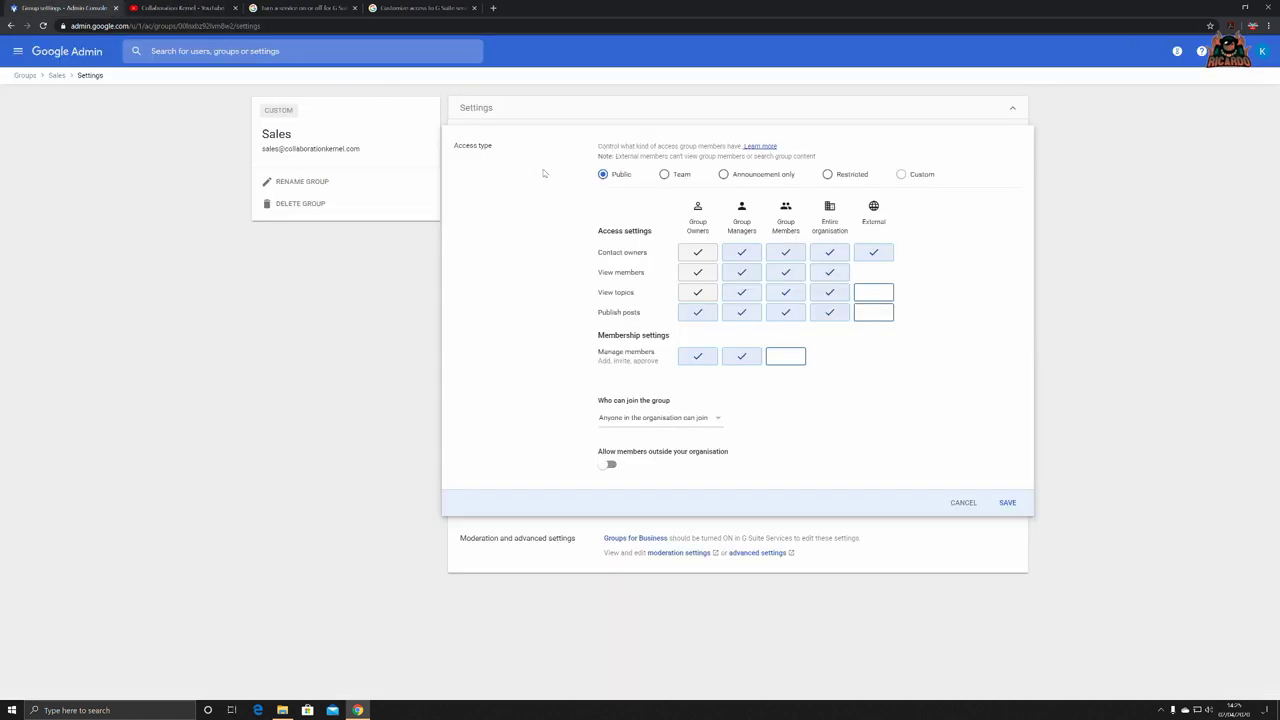
Step: Save Sales as Restricted with no External/organisation owner contact and invited-only joining
left_click(826, 175)
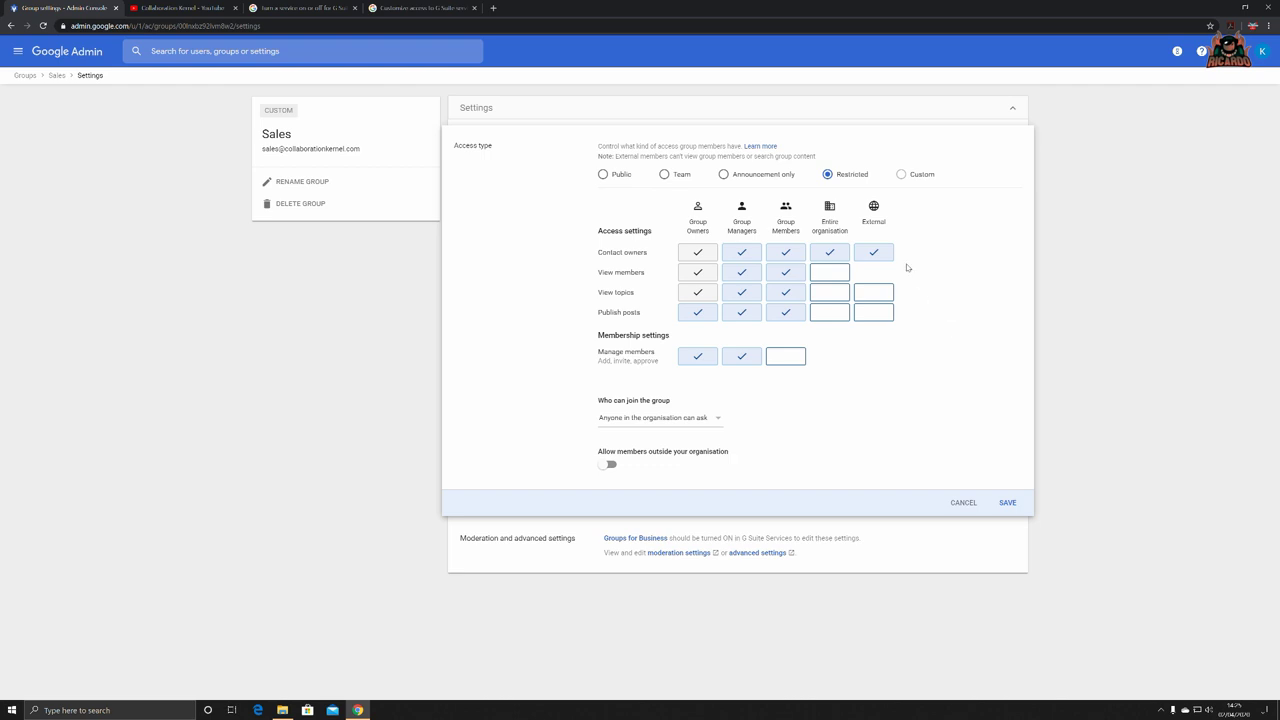
left_click(873, 252)
left_click(829, 252)
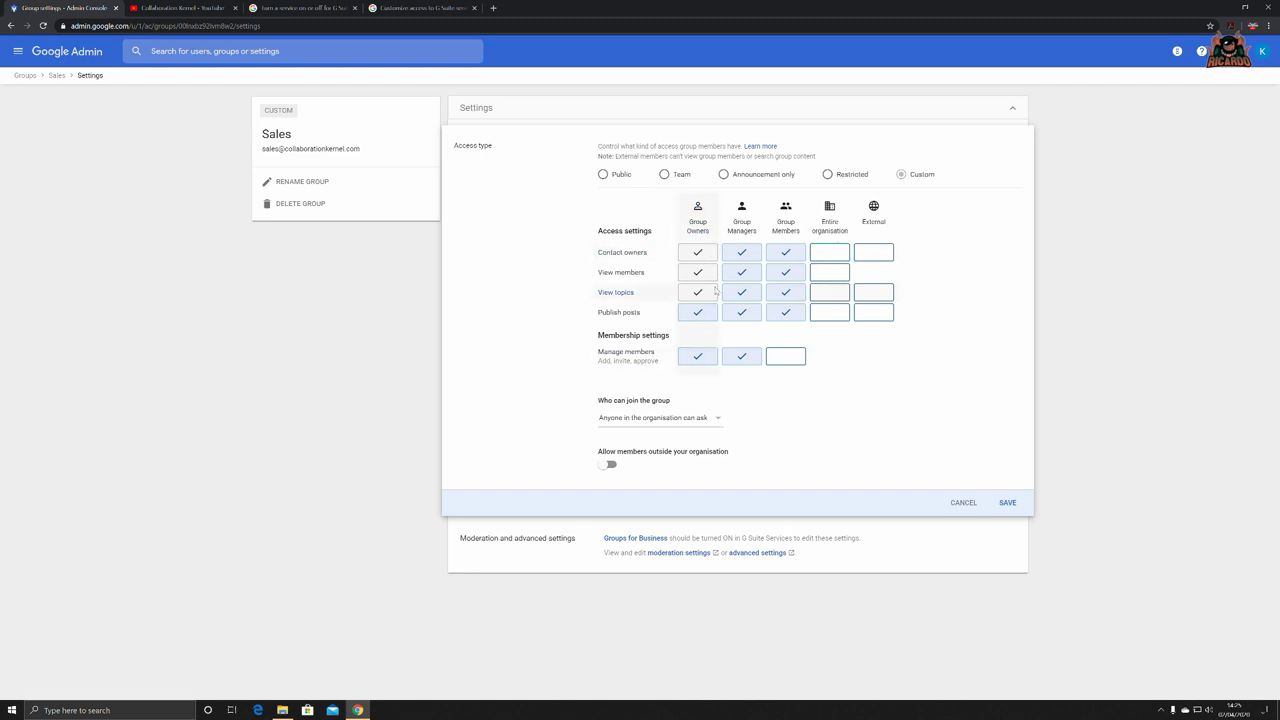
left_click(686, 420)
left_click(667, 452)
left_click(1007, 503)
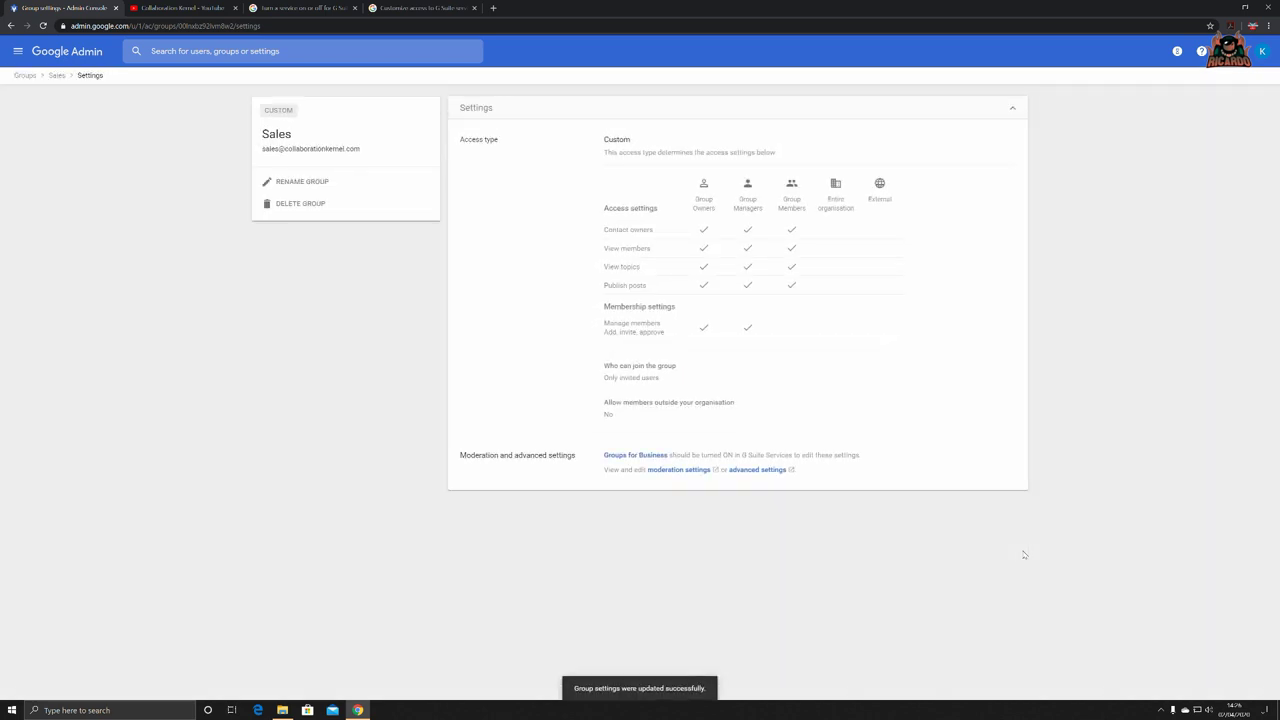
Step: Give the Sales group the description 'Company sales funnel' and return to its overview
left_click(1012, 107)
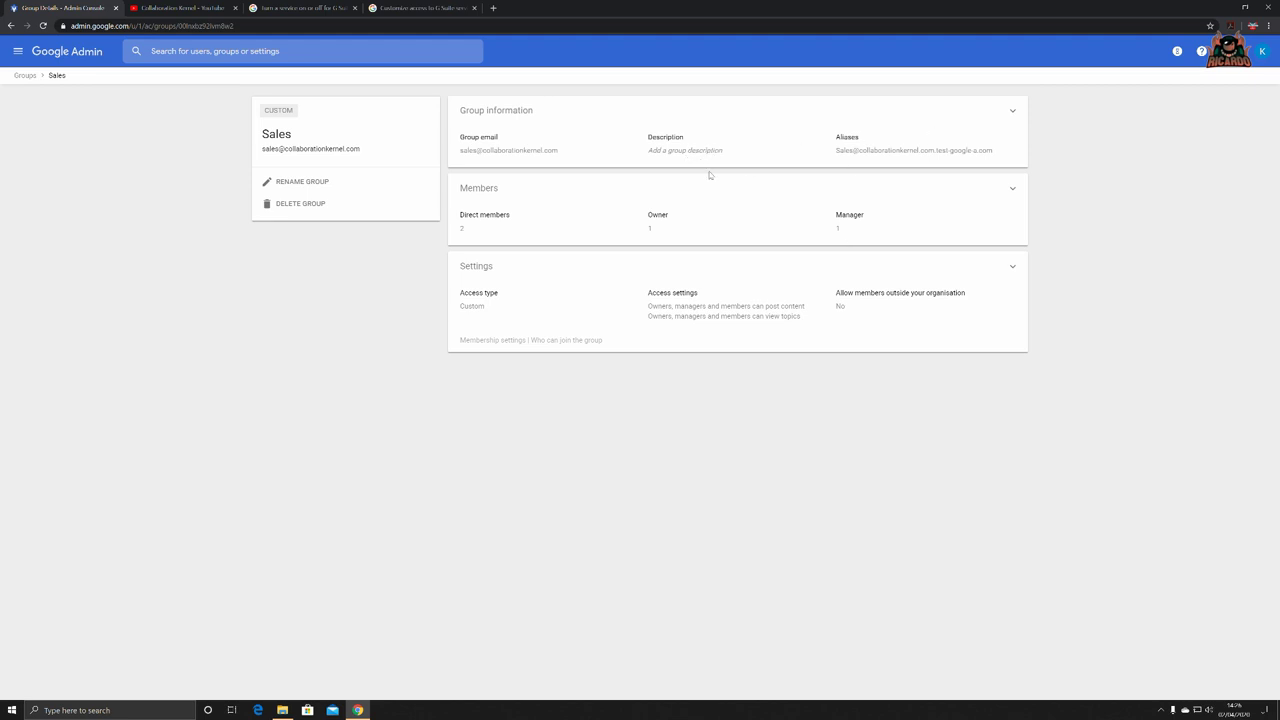
left_click(698, 158)
left_click(657, 192)
type("C")
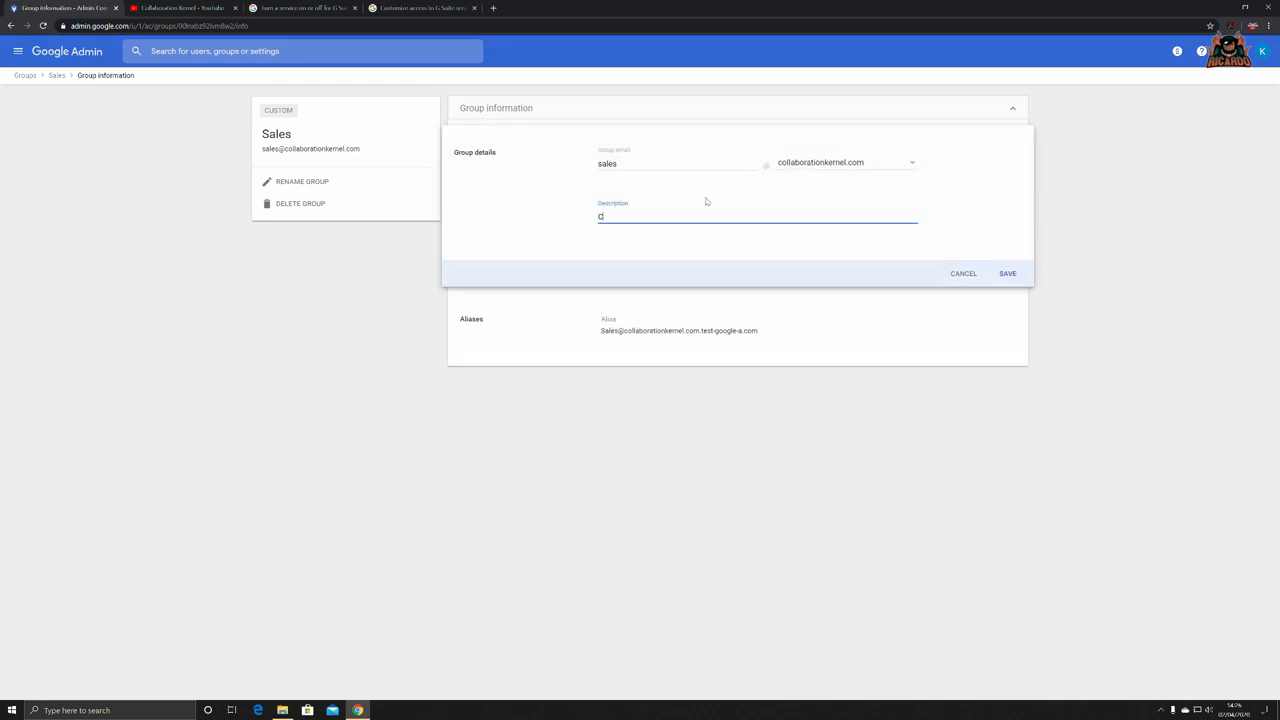
type("ompany sales f")
type("unnel")
left_click(1000, 276)
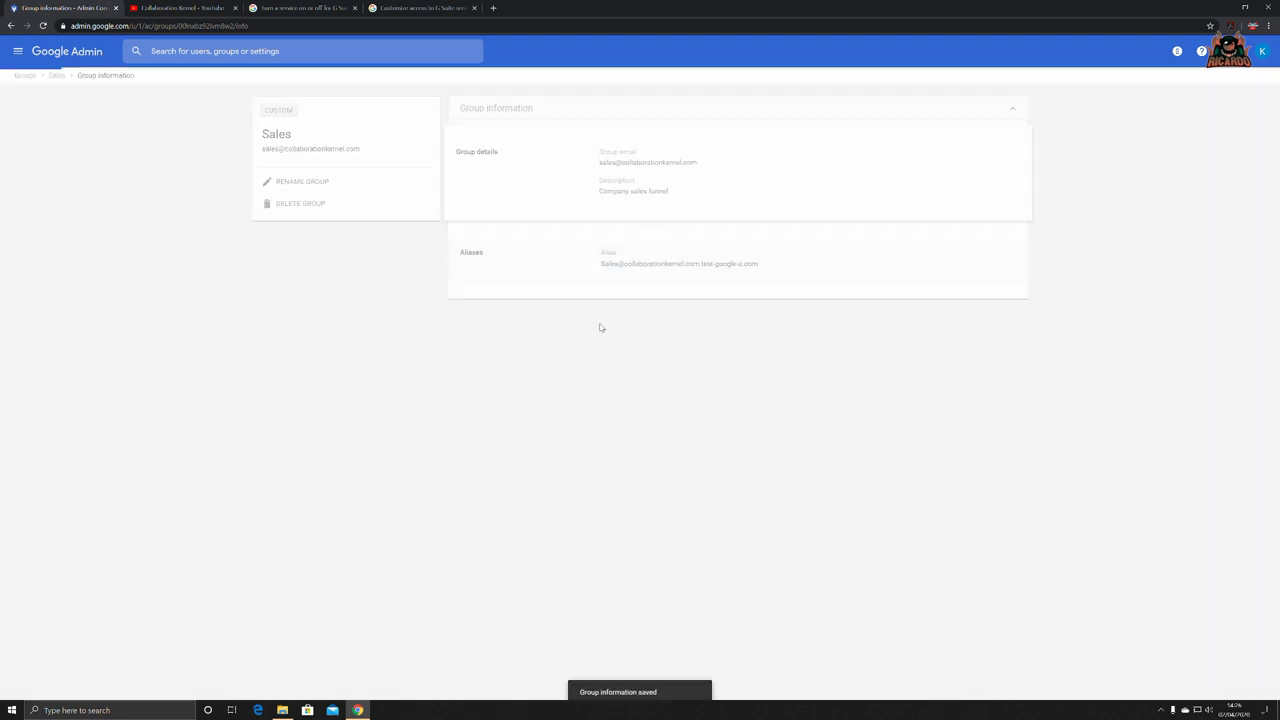
mouse_move(738, 255)
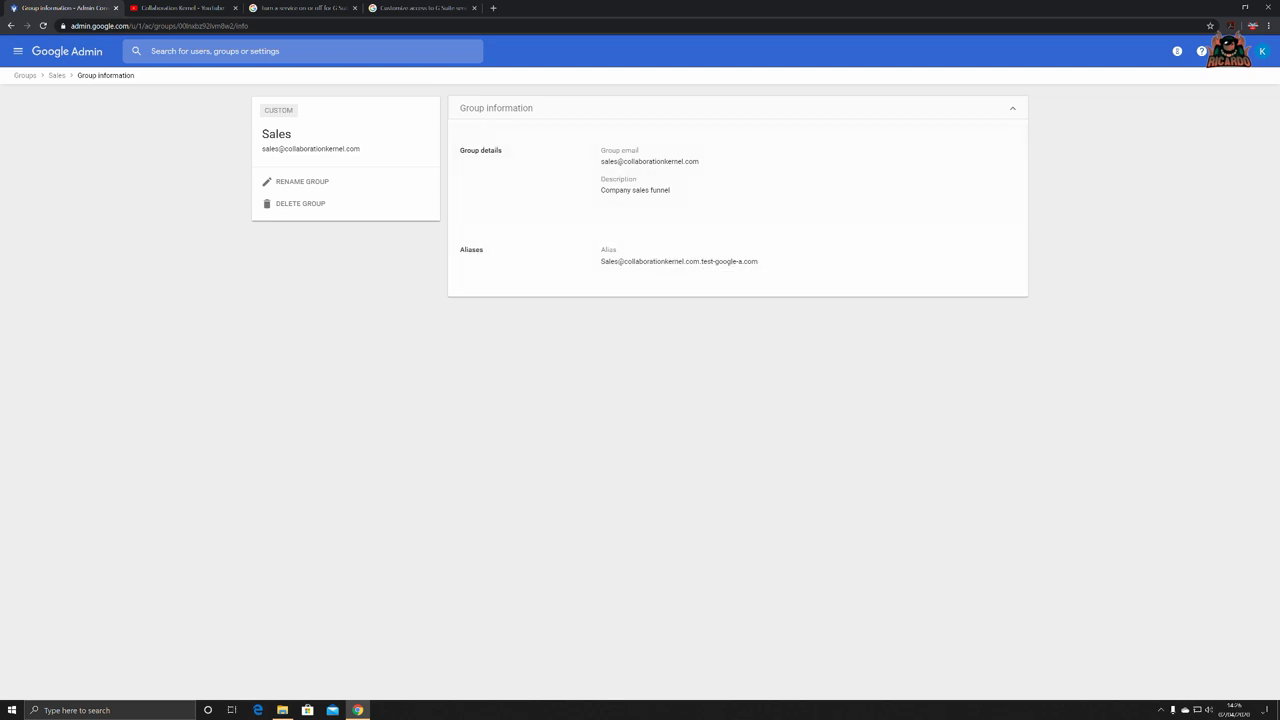
left_click(57, 76)
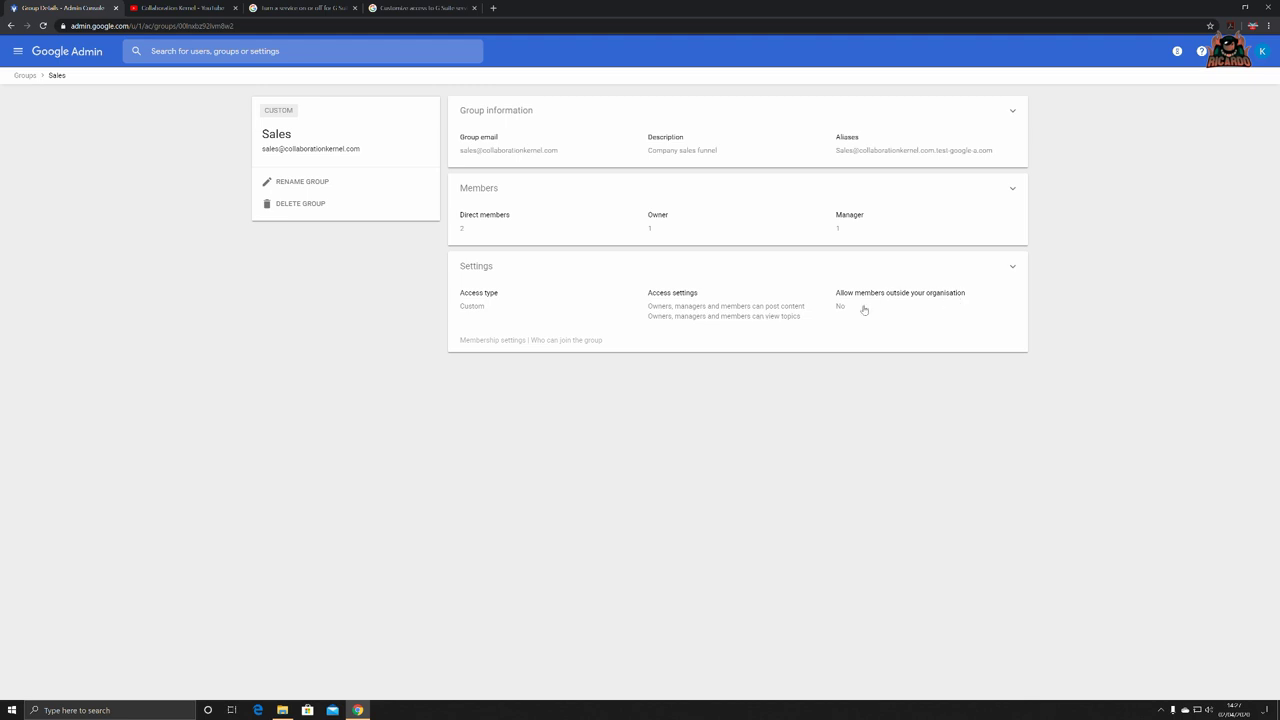
Step: Expand and collapse the Sales group's Settings card, then return to the groups list
left_click(590, 341)
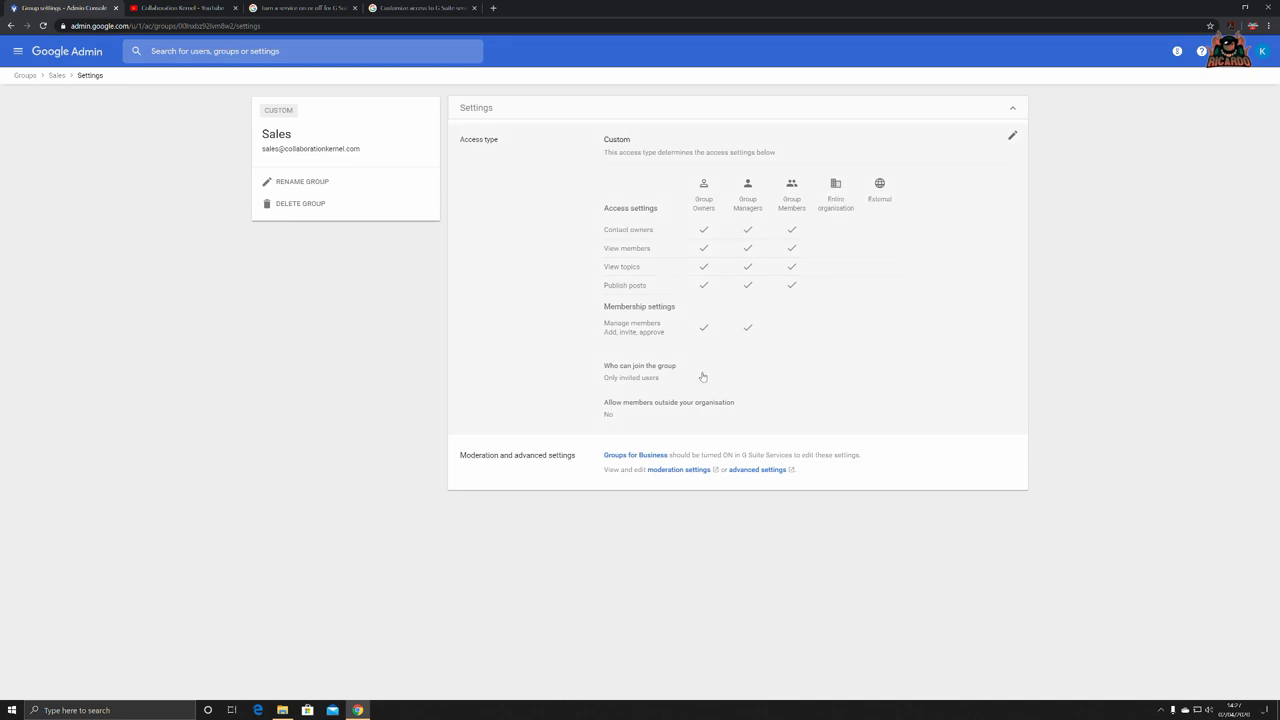
left_click(1012, 108)
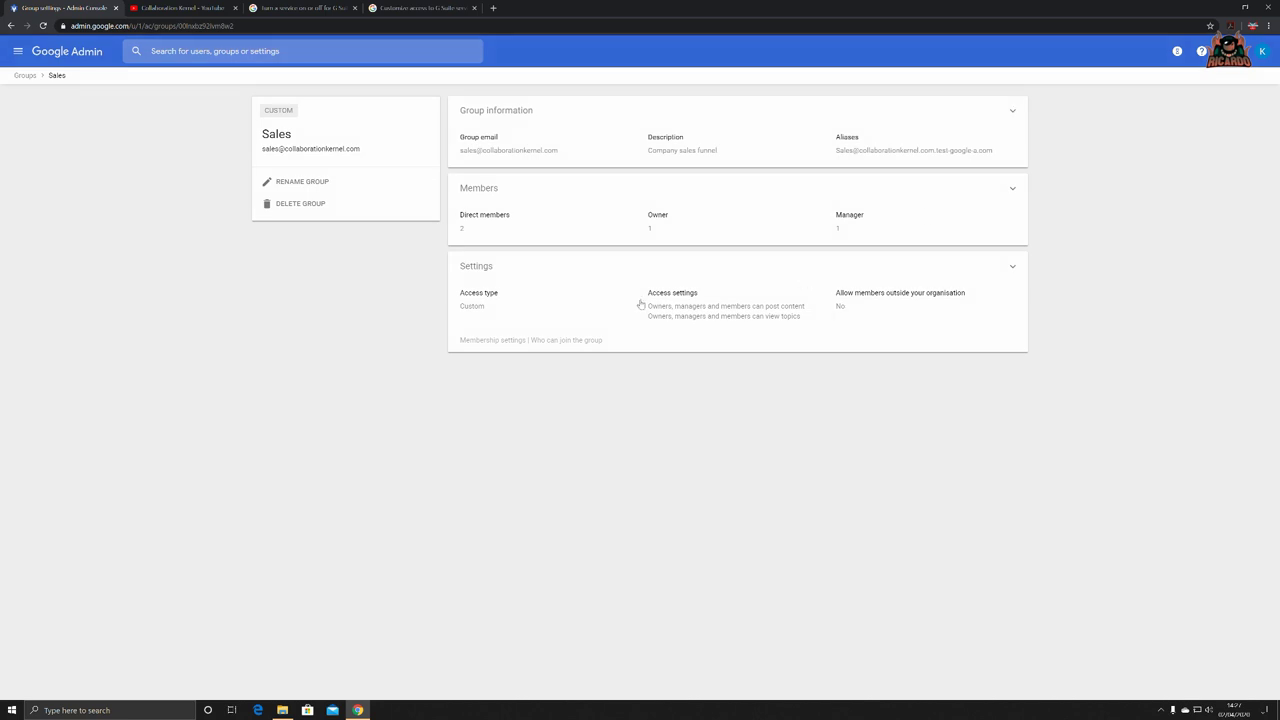
left_click(487, 342)
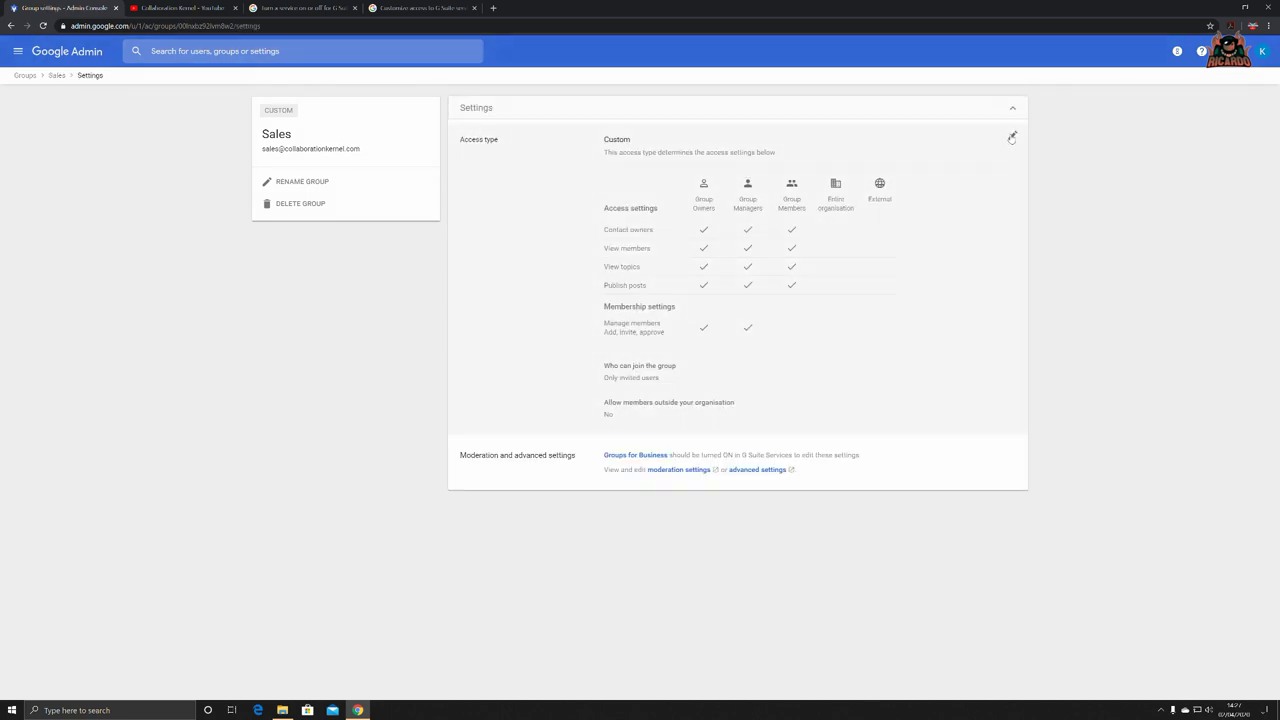
left_click(1012, 108)
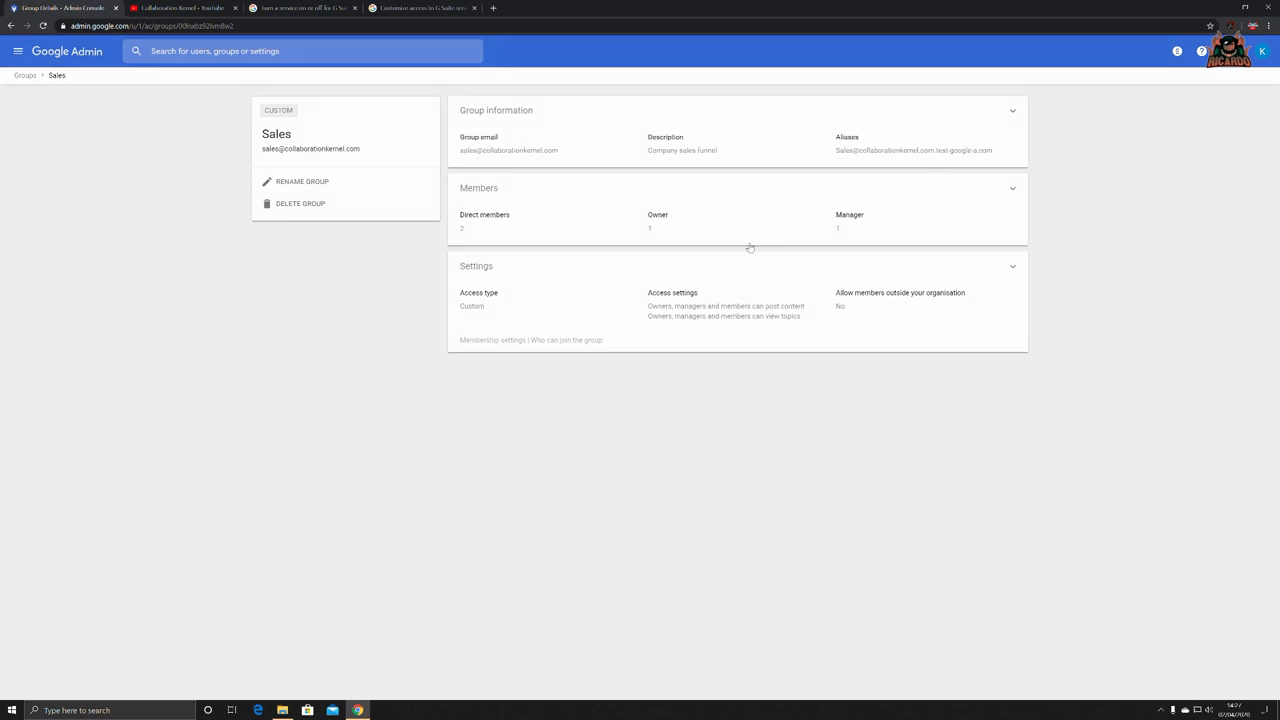
left_click(27, 77)
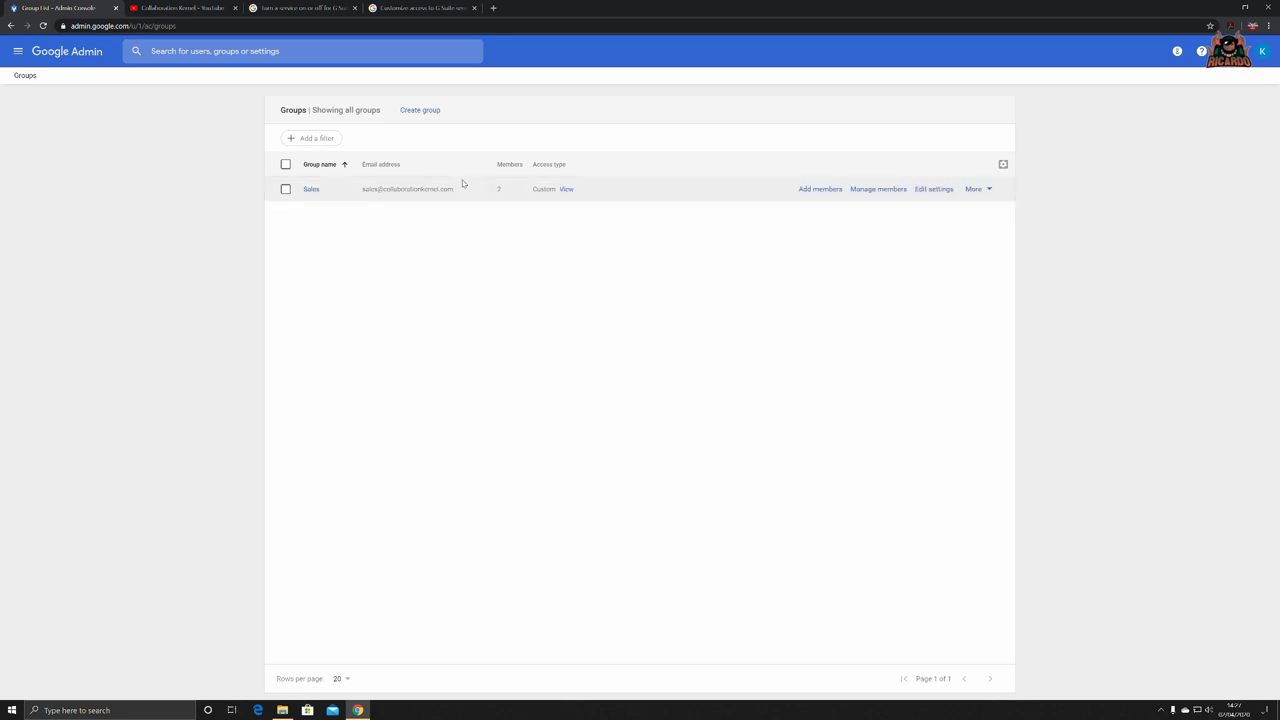
Step: Start a new group named 'Payroll', described 'Company Payroll Group', with group email 'Payroll'
left_click(417, 112)
type("Payroll")
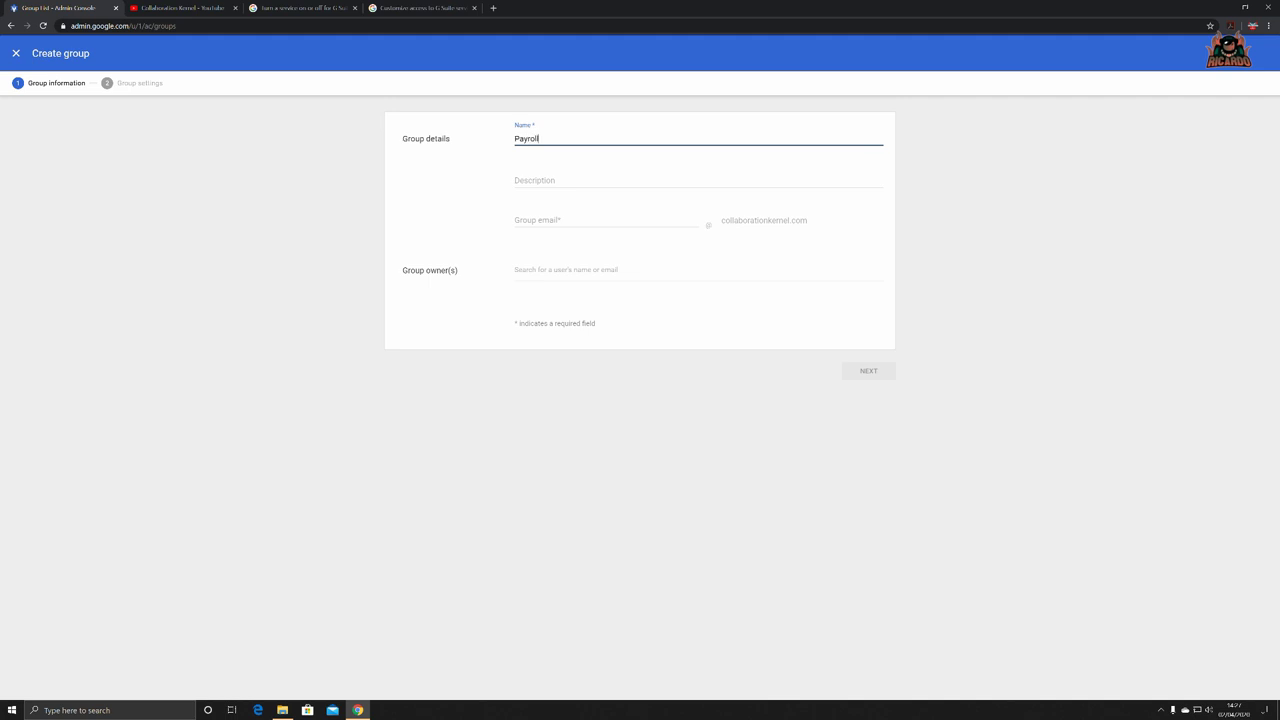
key("Tab")
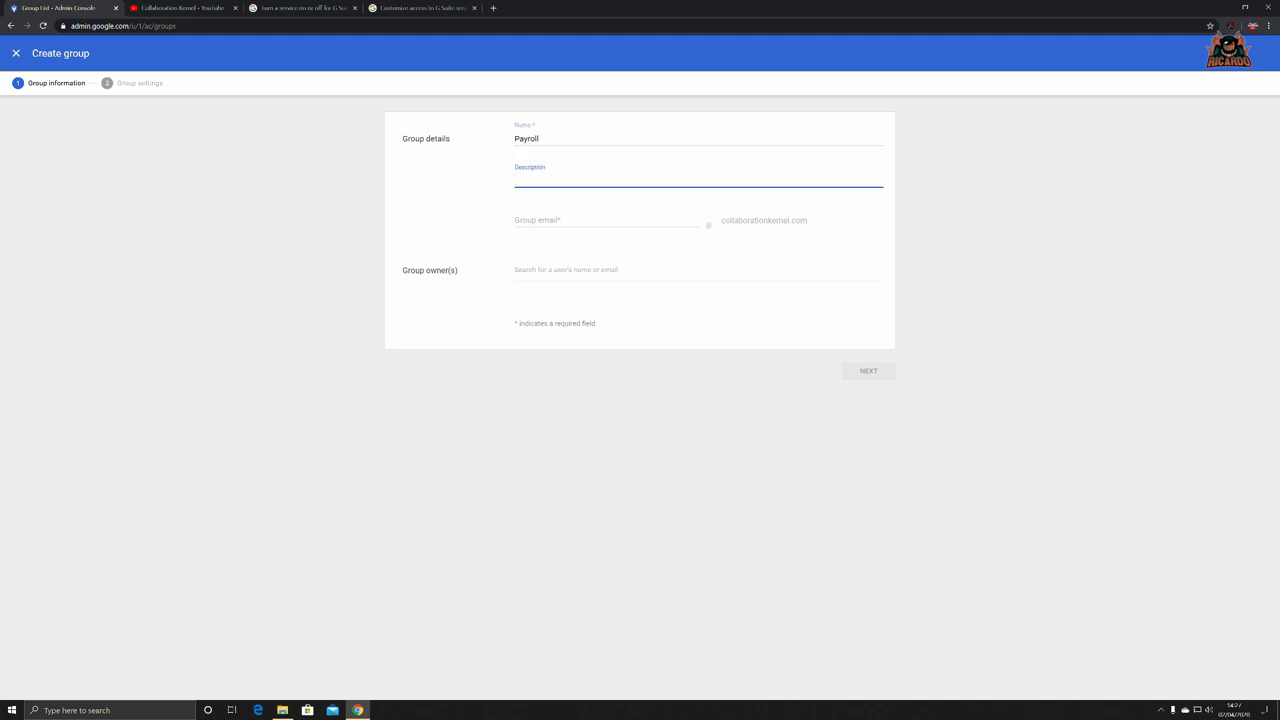
type("Company Payroll Group")
key("Tab")
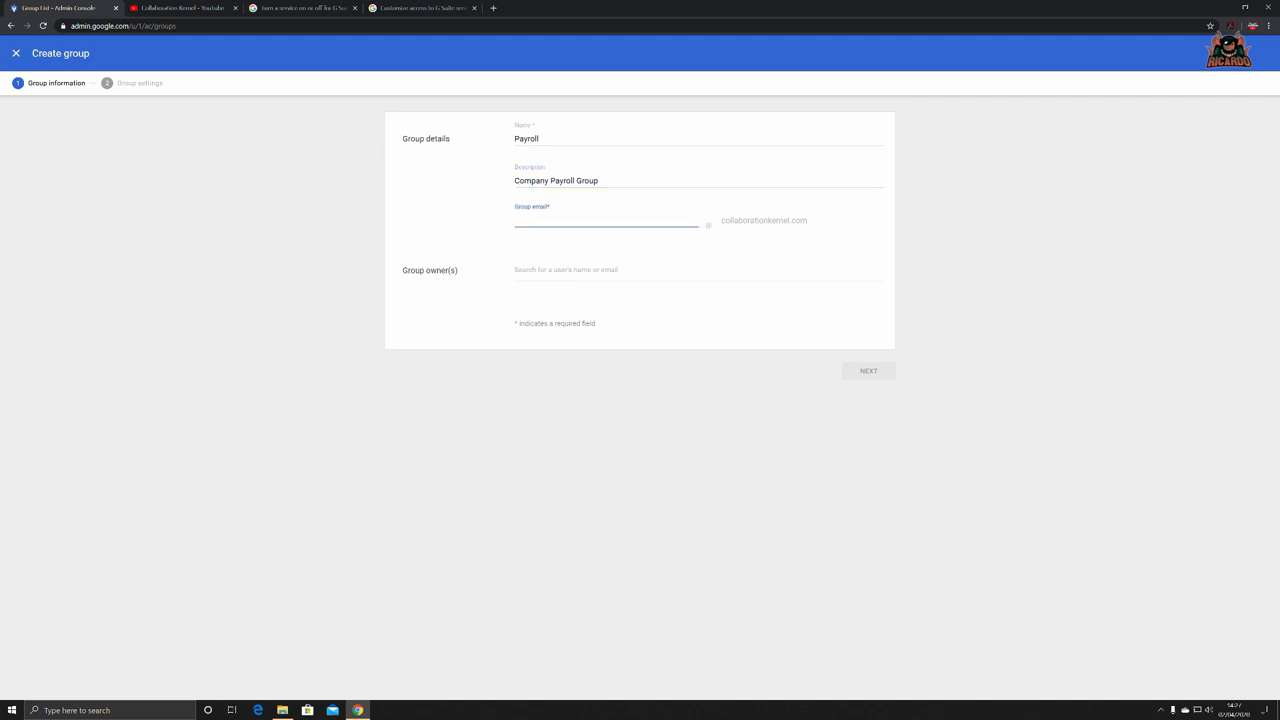
type("Payroll")
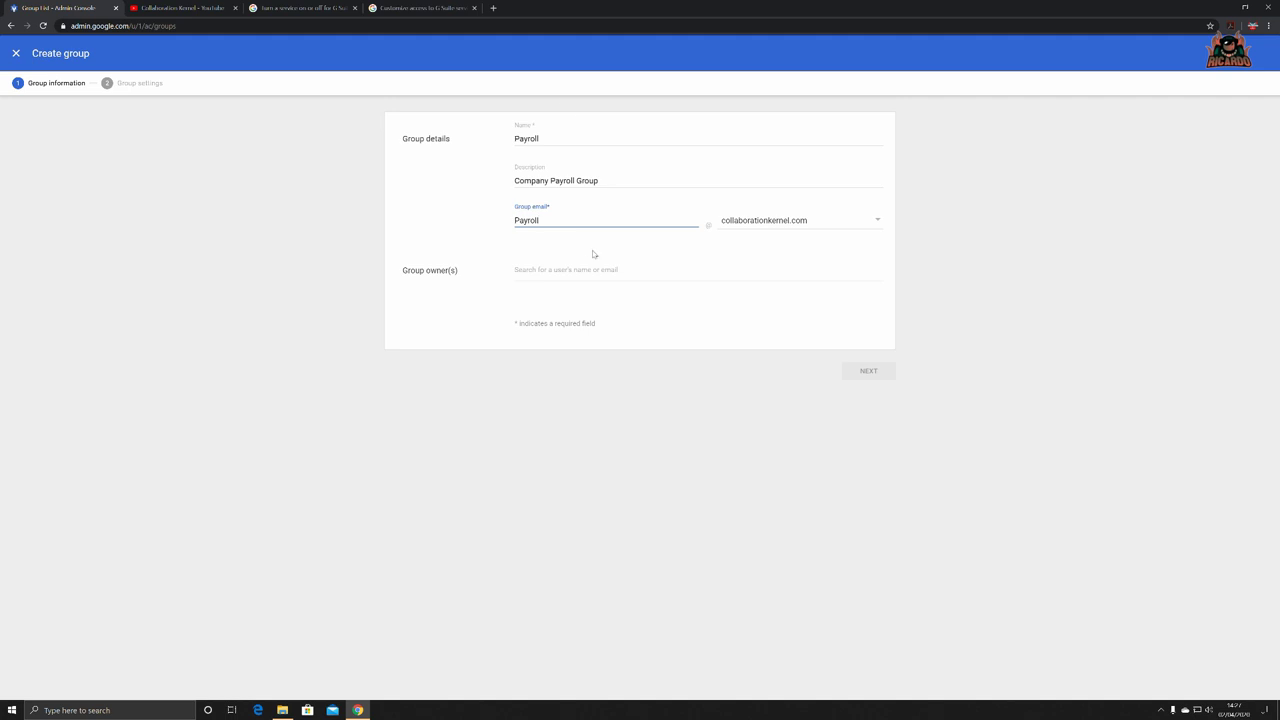
key("Tab")
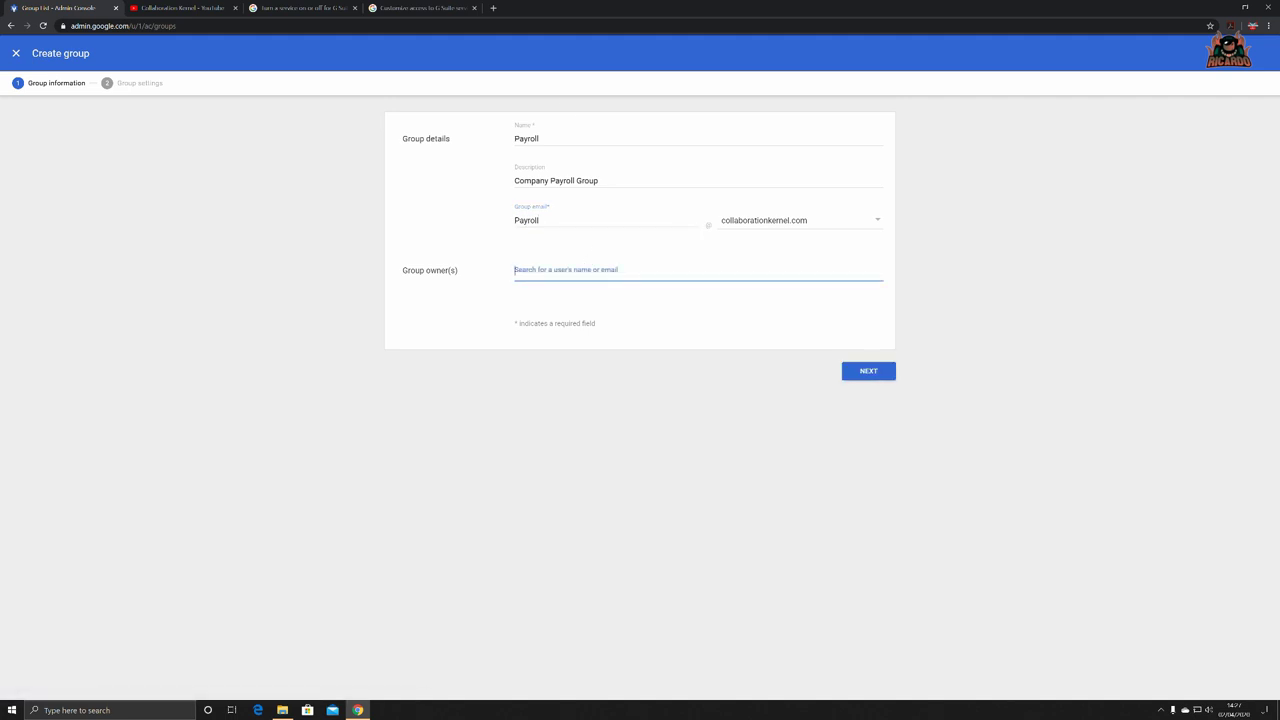
key("ctrl+k")
Step: On the access step, try Restricted access and limit joining to invited users only
left_click(862, 372)
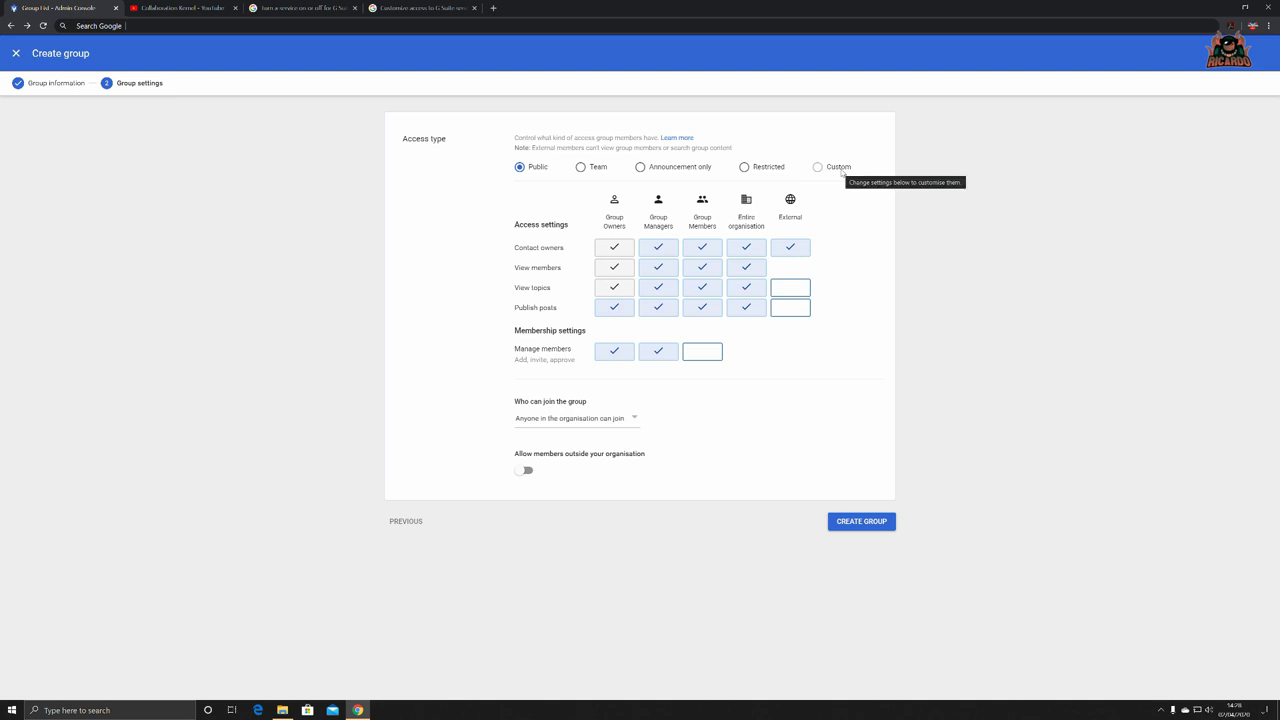
left_click(744, 167)
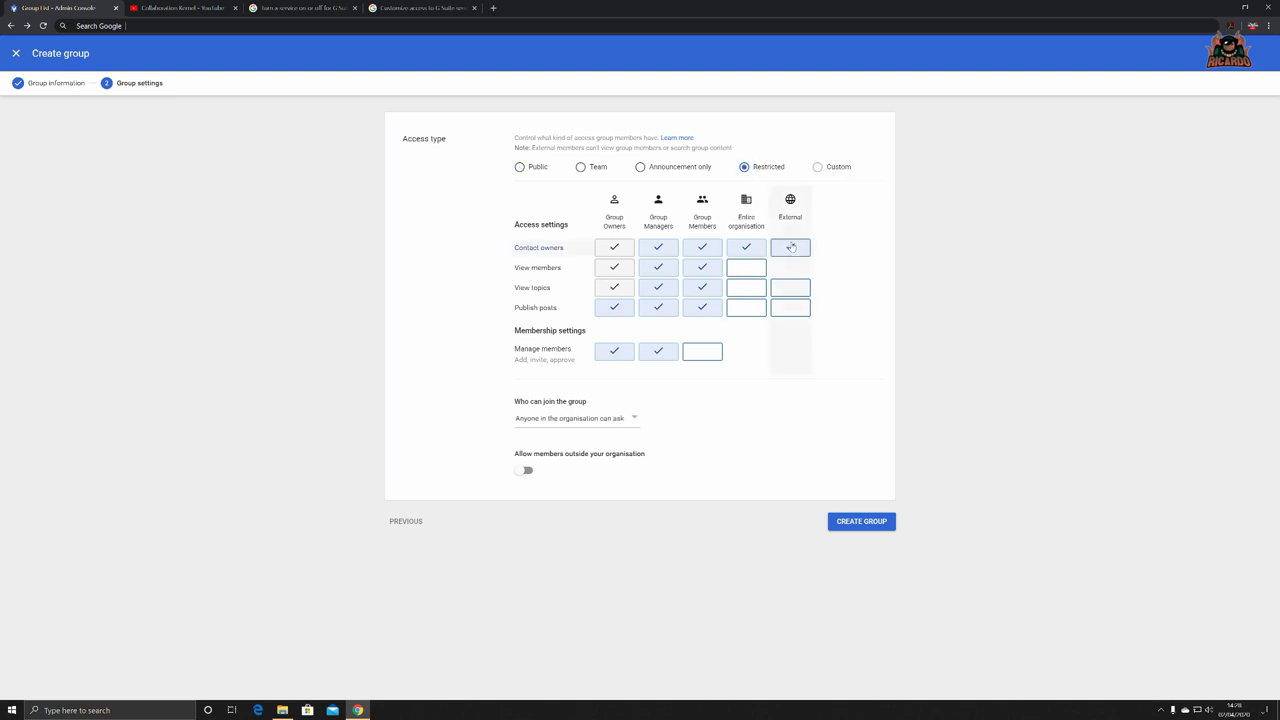
left_click(791, 247)
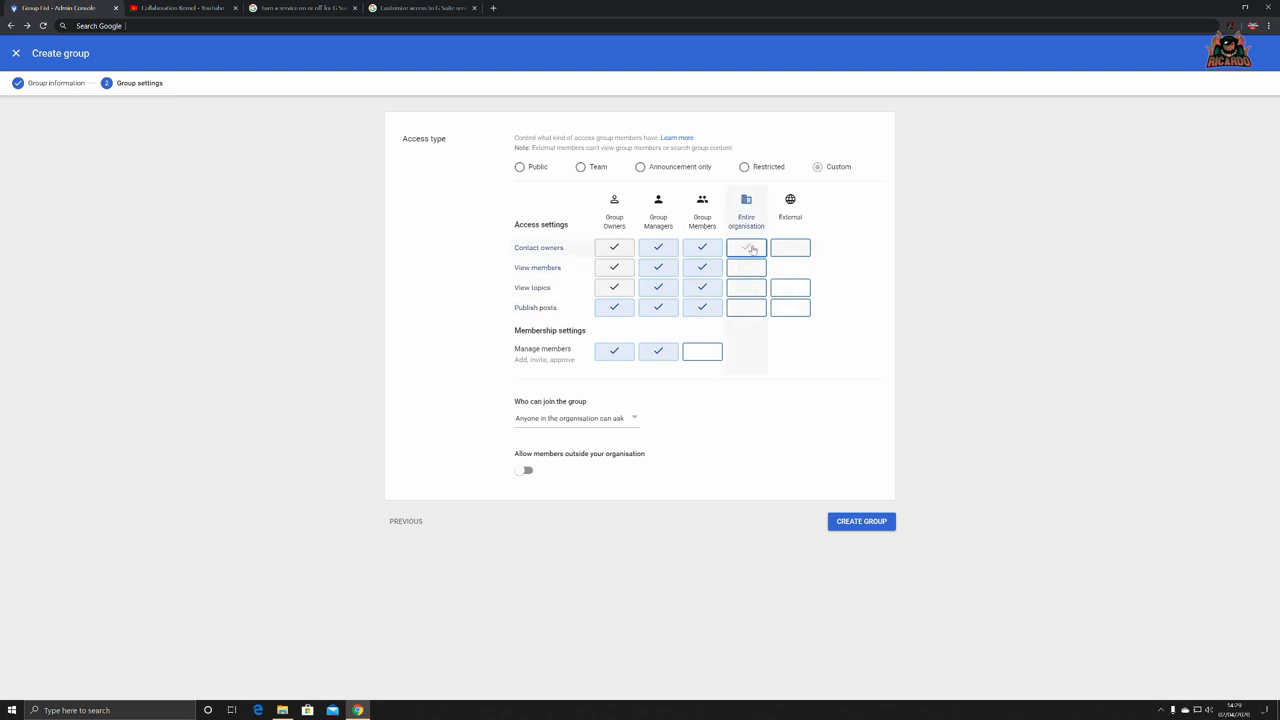
left_click(746, 248)
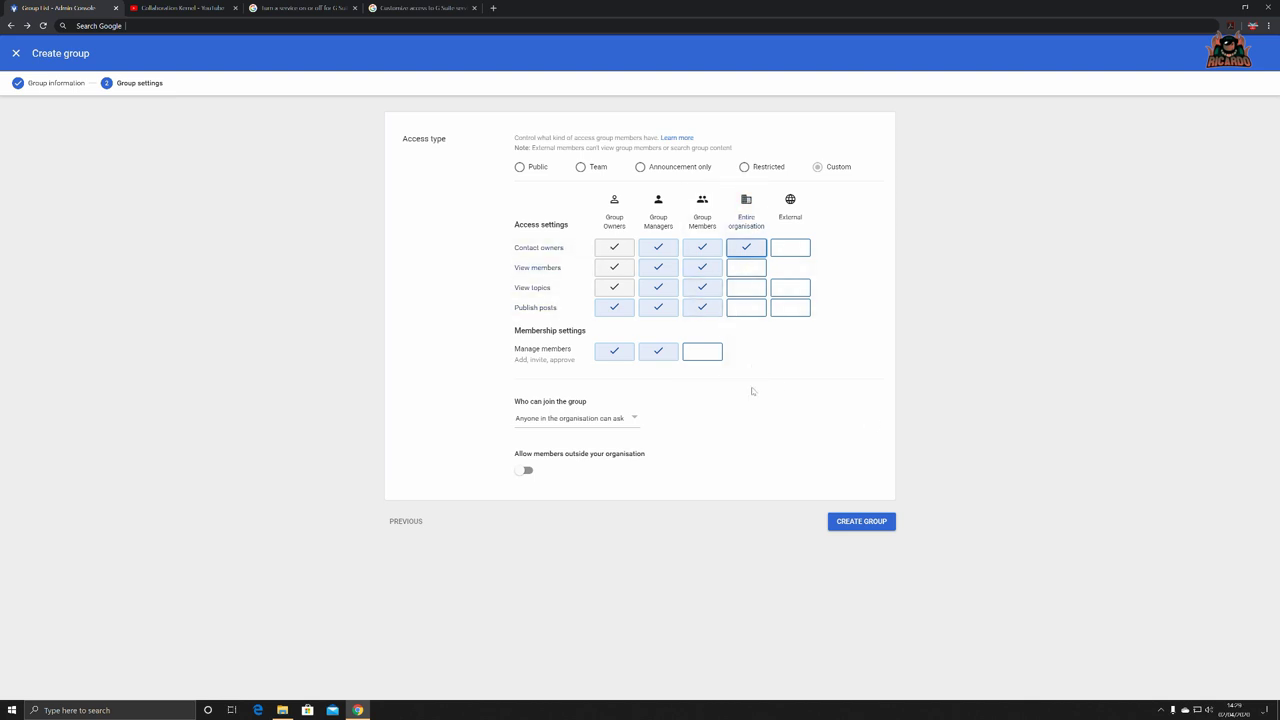
left_click(526, 471)
left_click(634, 419)
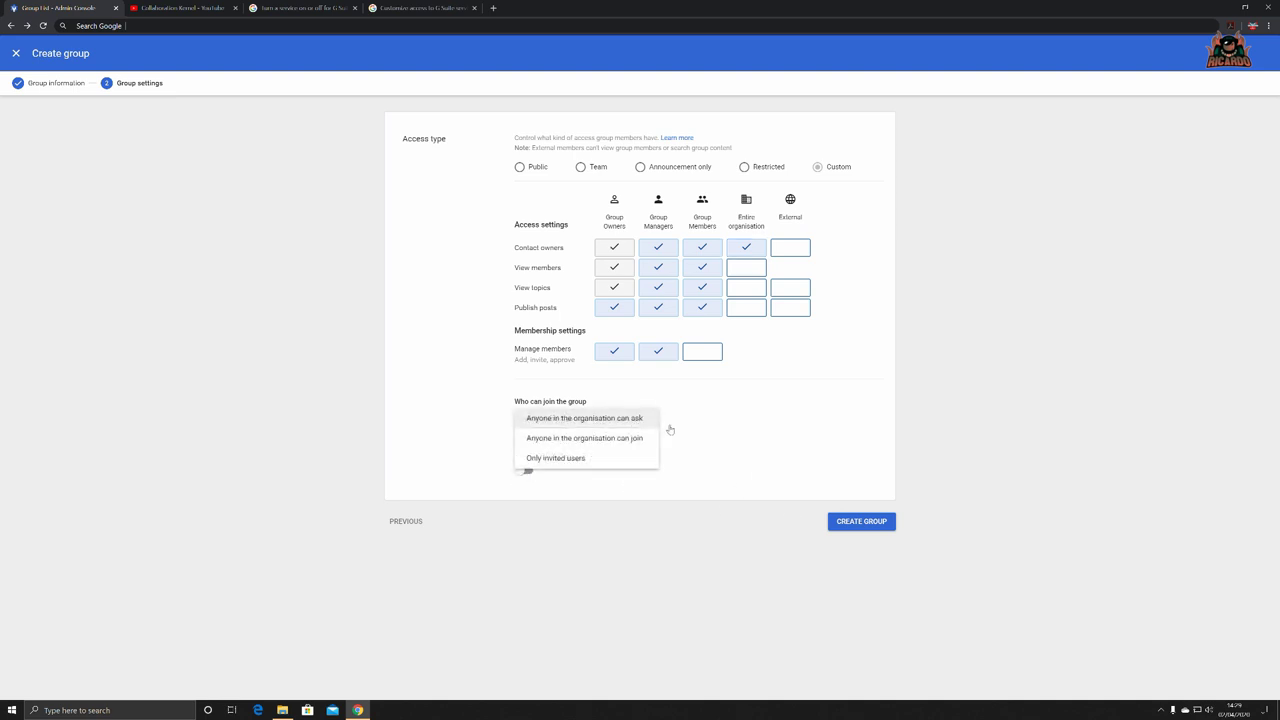
left_click(555, 460)
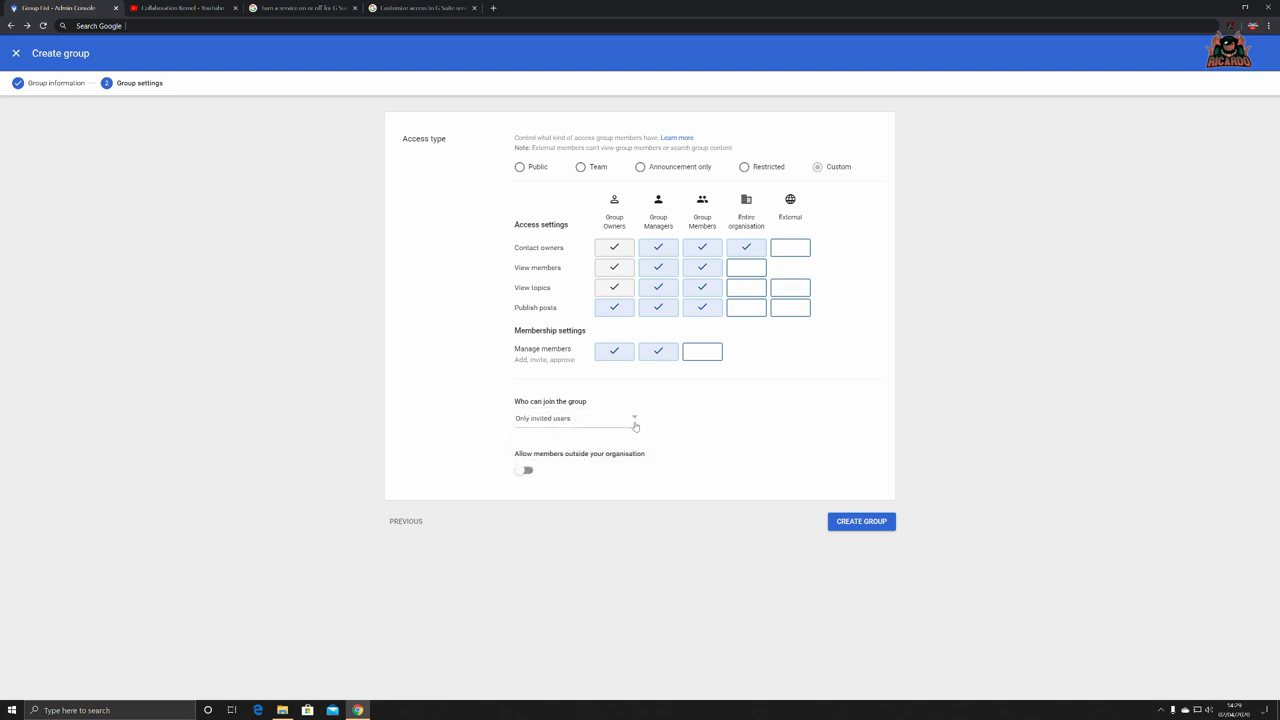
left_click(687, 460)
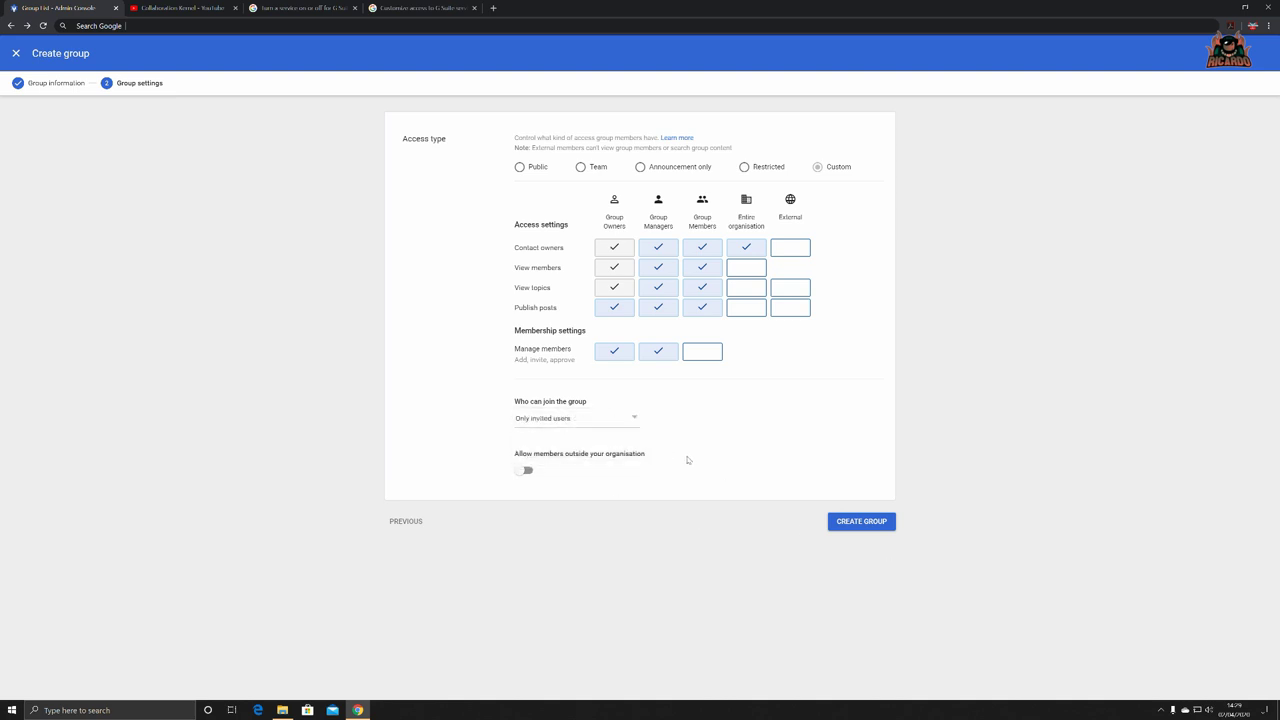
left_click(638, 424)
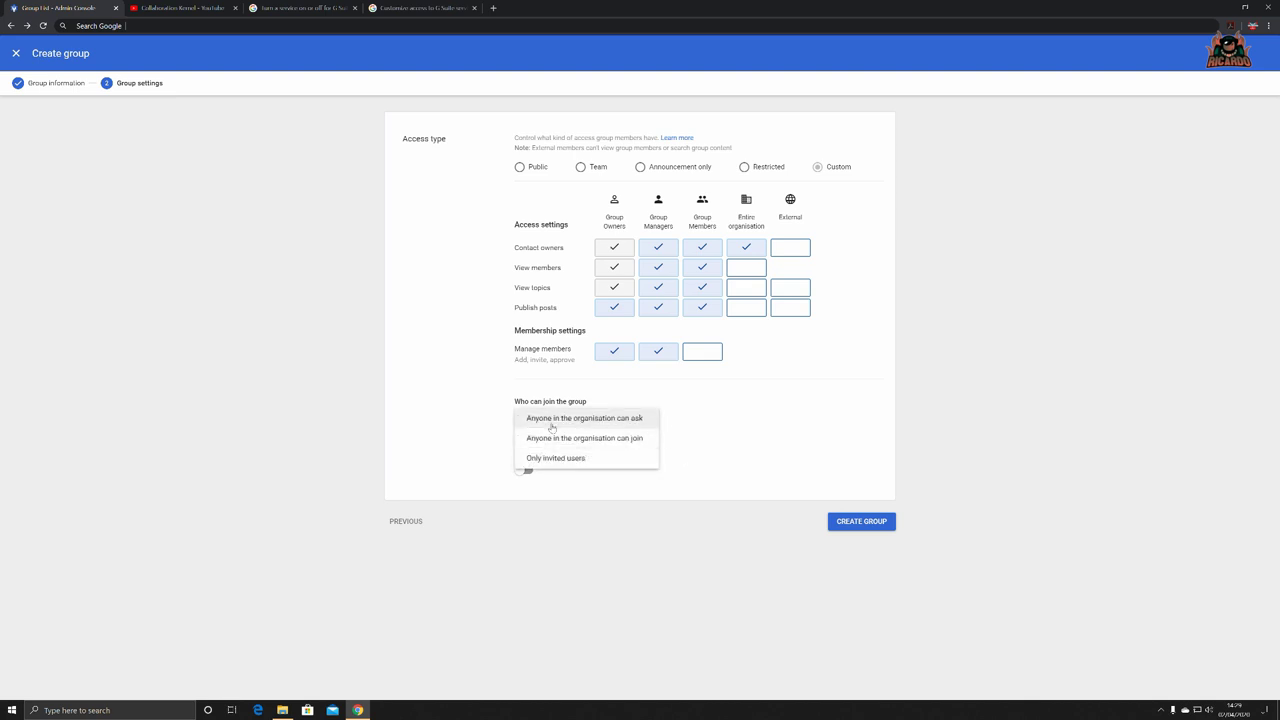
left_click(562, 458)
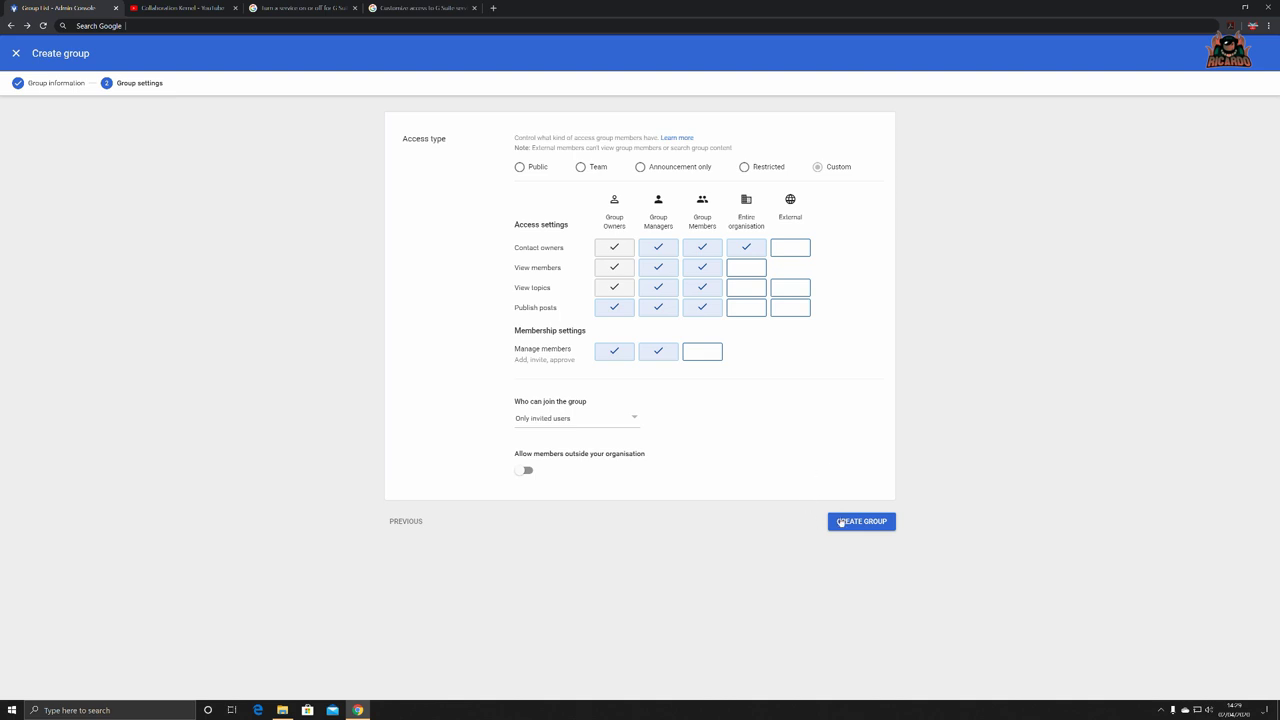
left_click(856, 524)
Step: Apply the Team preset, clearing organisation-wide permissions except contacting owners
left_click(580, 167)
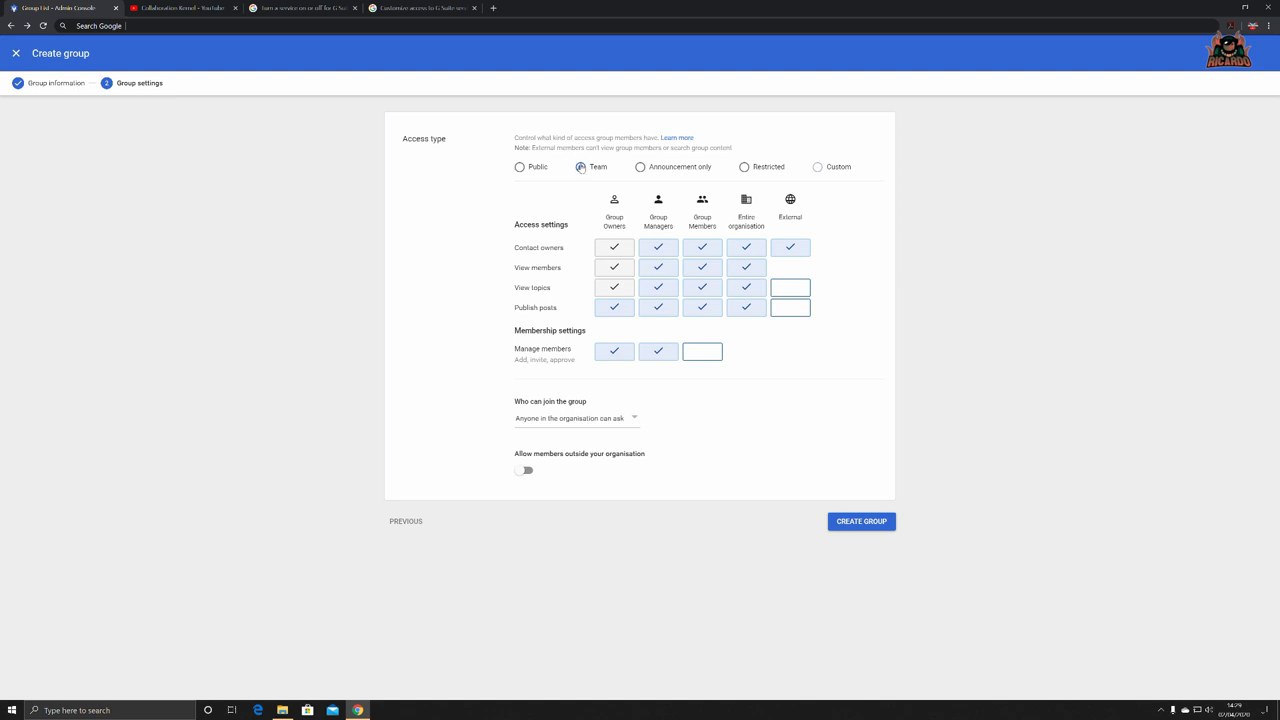
left_click(790, 247)
left_click(746, 267)
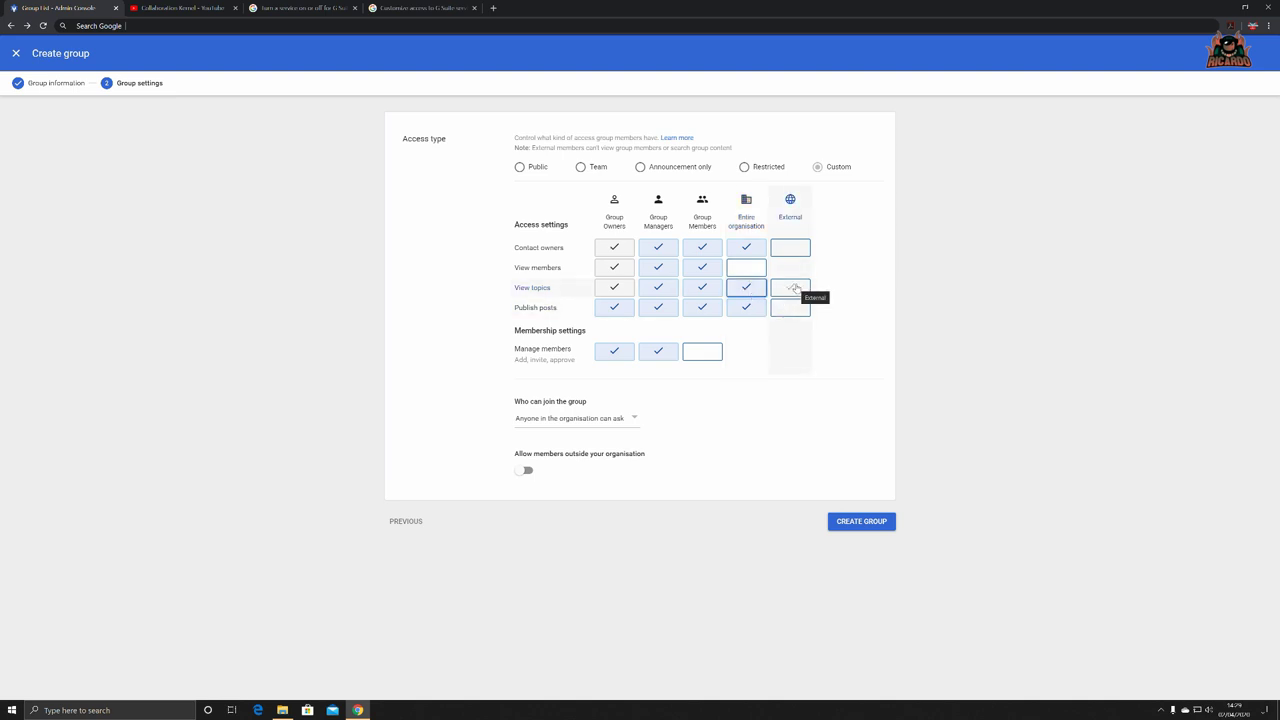
left_click(746, 247)
left_click(746, 287)
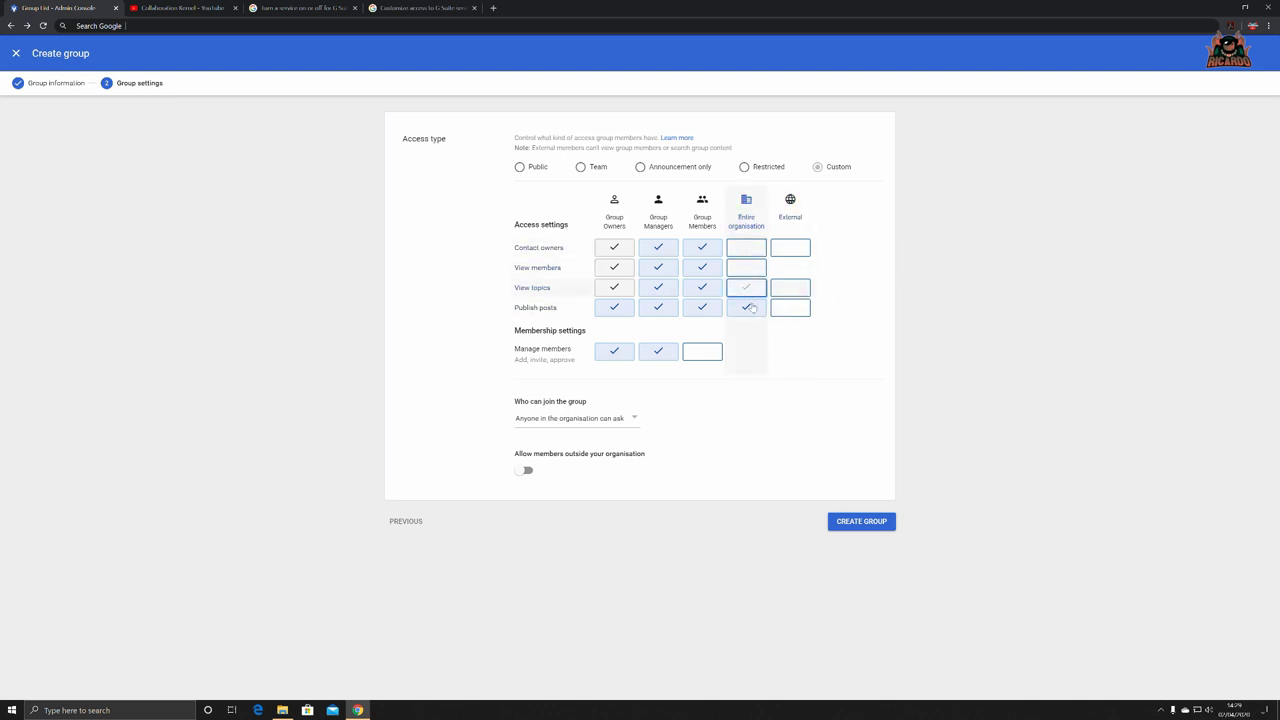
left_click(746, 247)
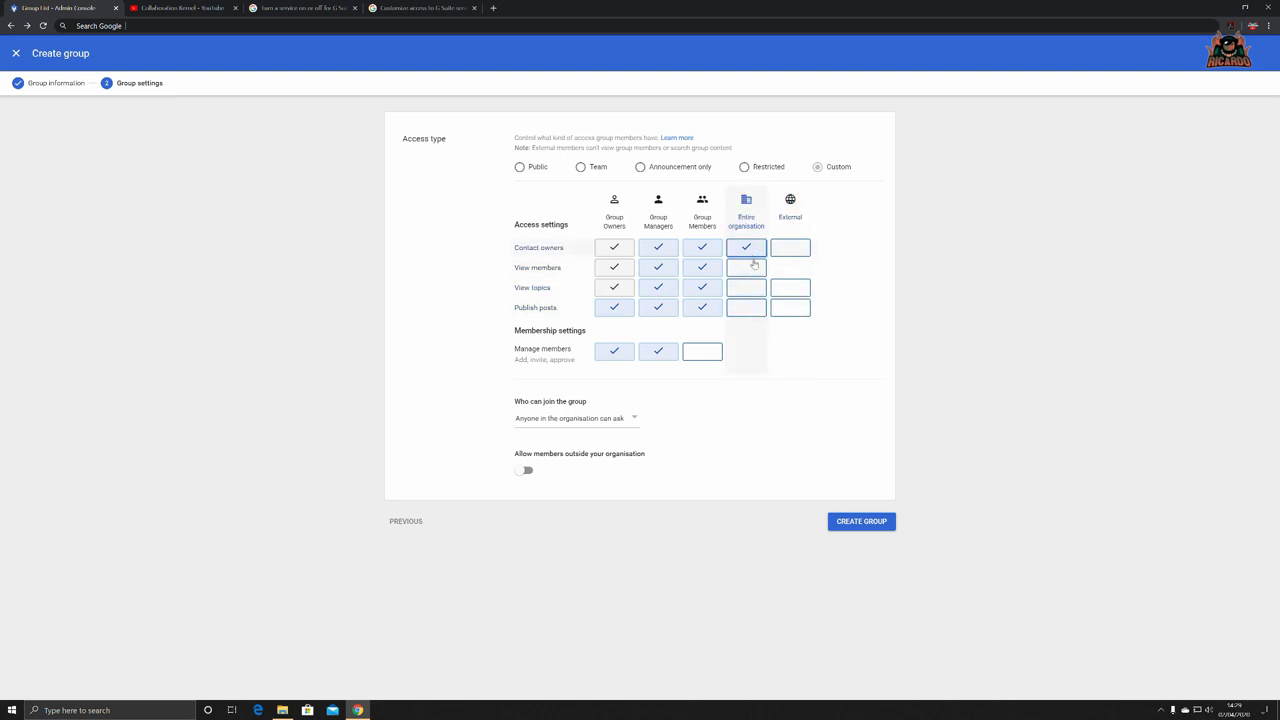
Step: Create the Payroll group, view its details, and return to the groups list
left_click(856, 522)
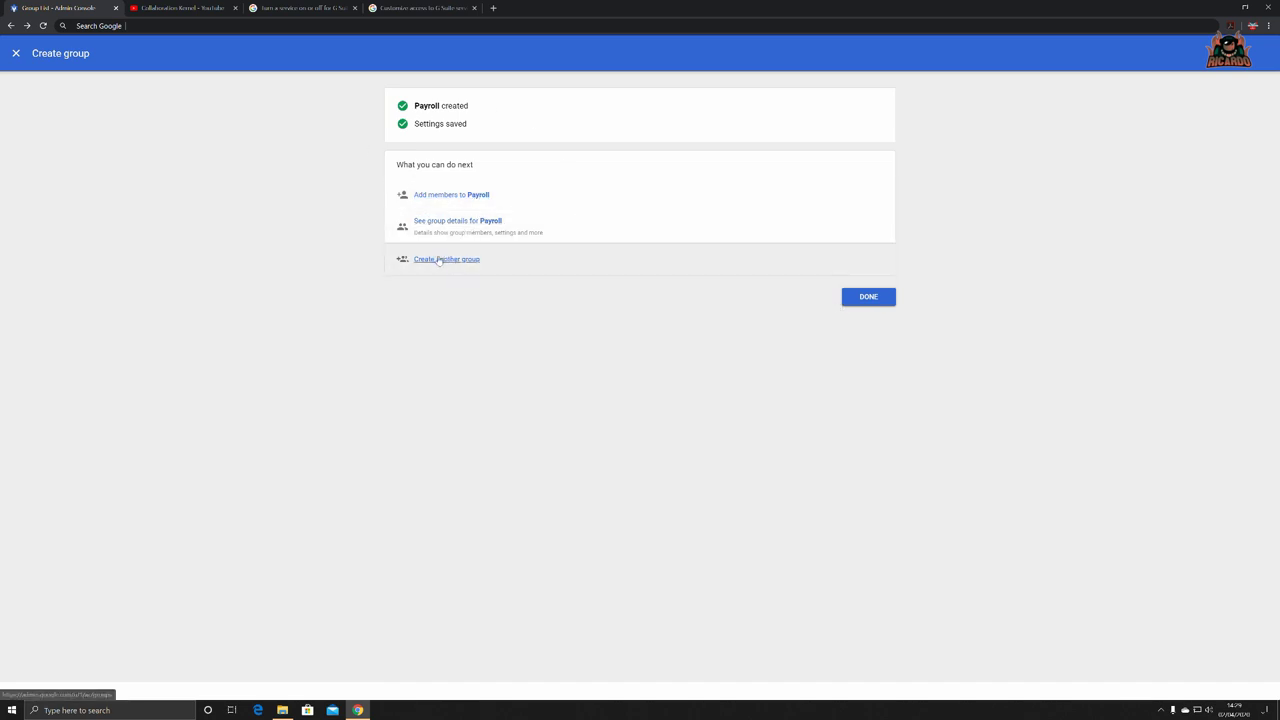
left_click(440, 224)
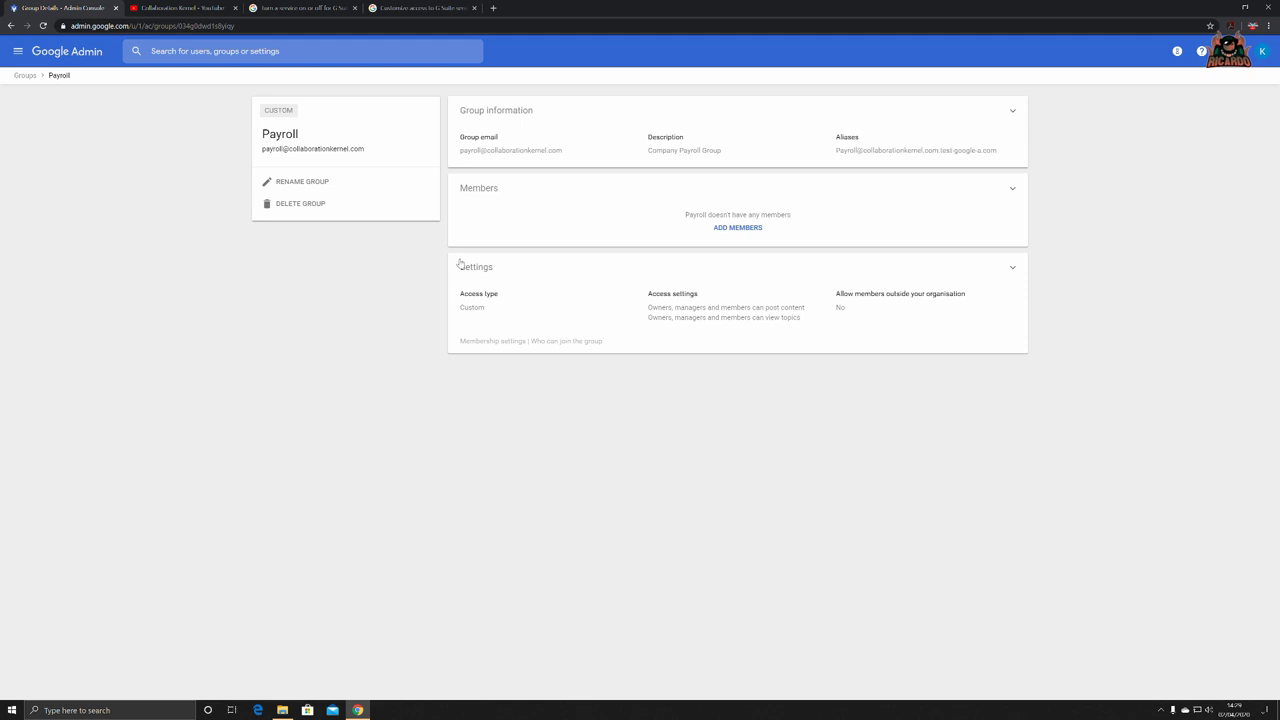
left_click(23, 76)
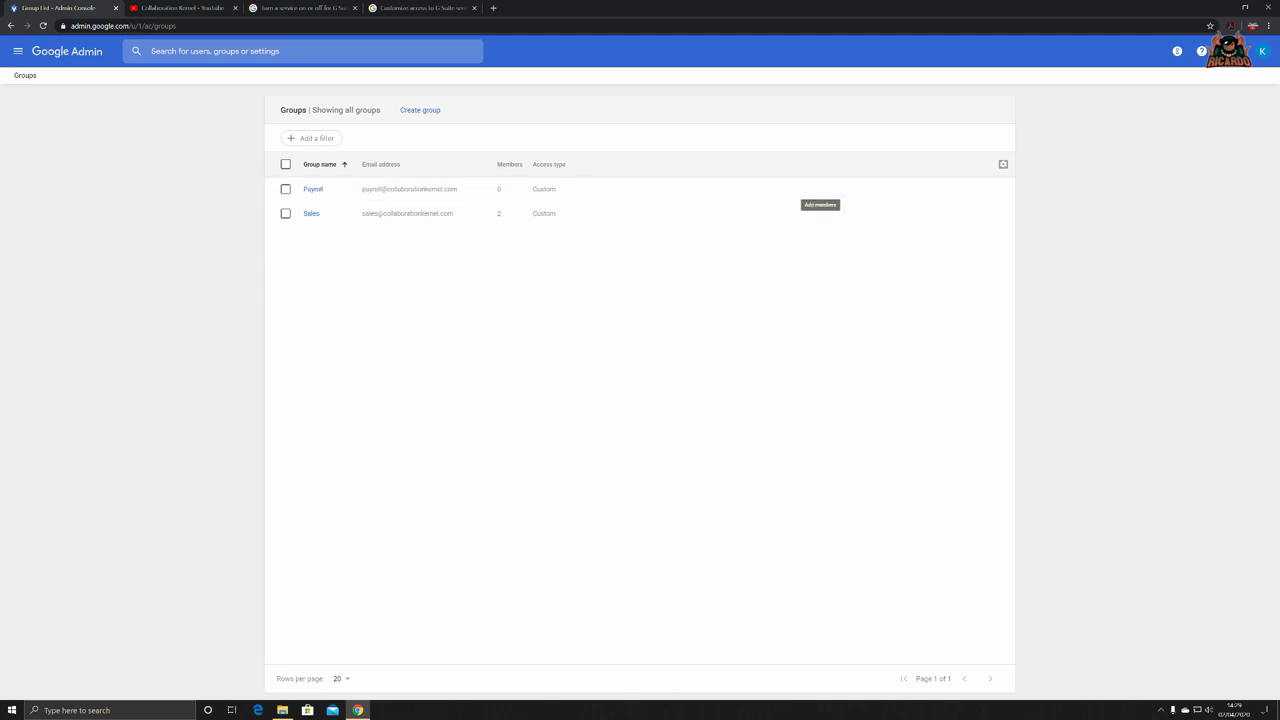
Step: Return to the console home and re-verify the sign-in with the password
left_click(54, 58)
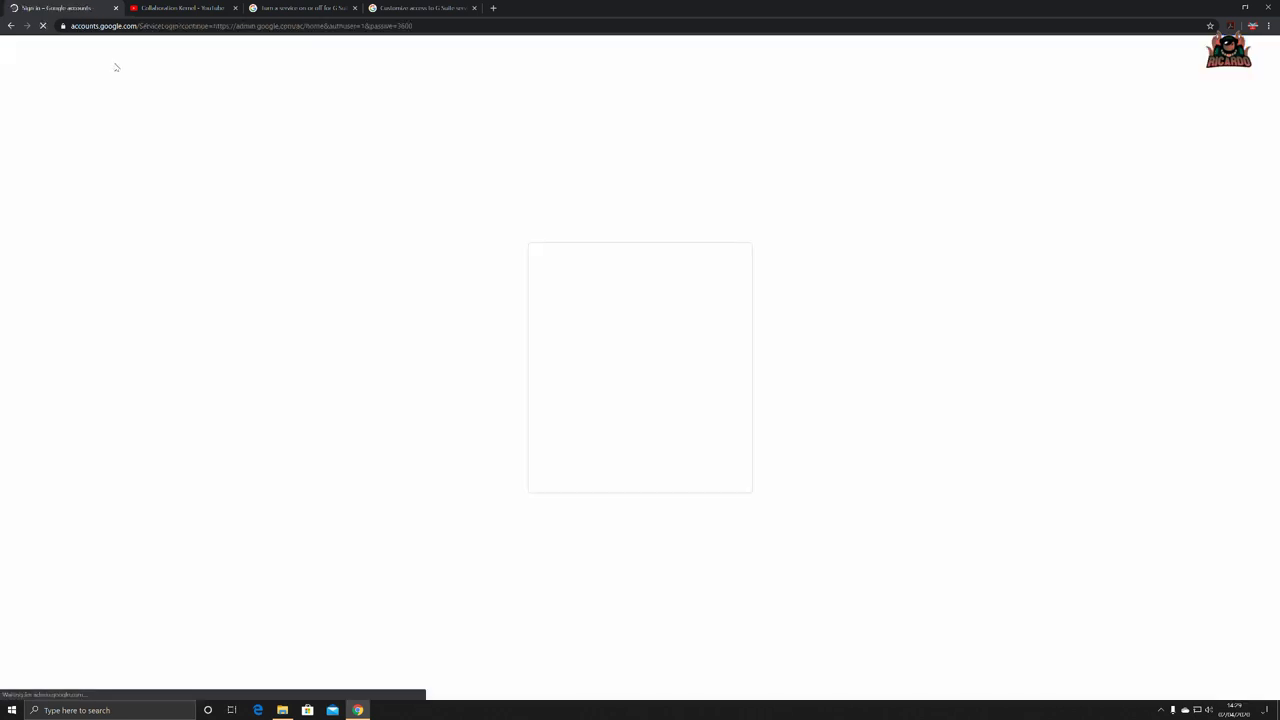
left_click(706, 377)
left_click(709, 410)
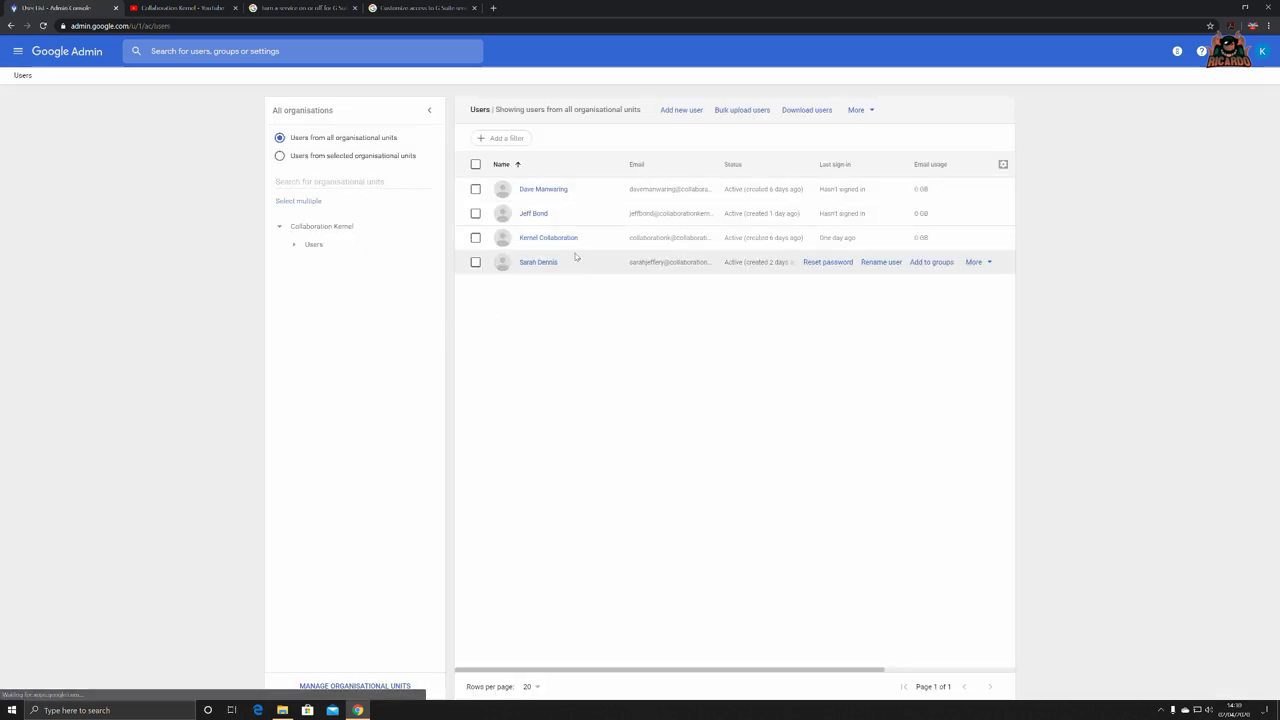
Step: Check a user's More actions menu and profile, then return to the Users list
mouse_move(640, 213)
left_click(978, 214)
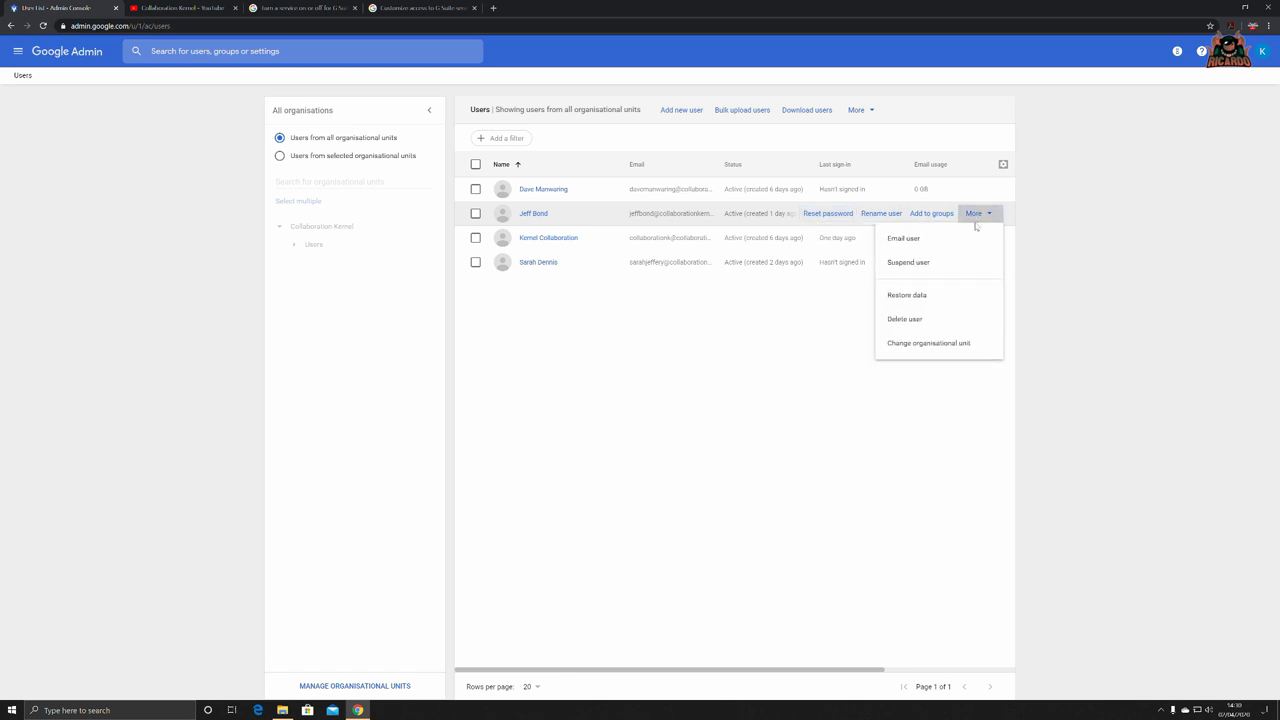
left_click(770, 349)
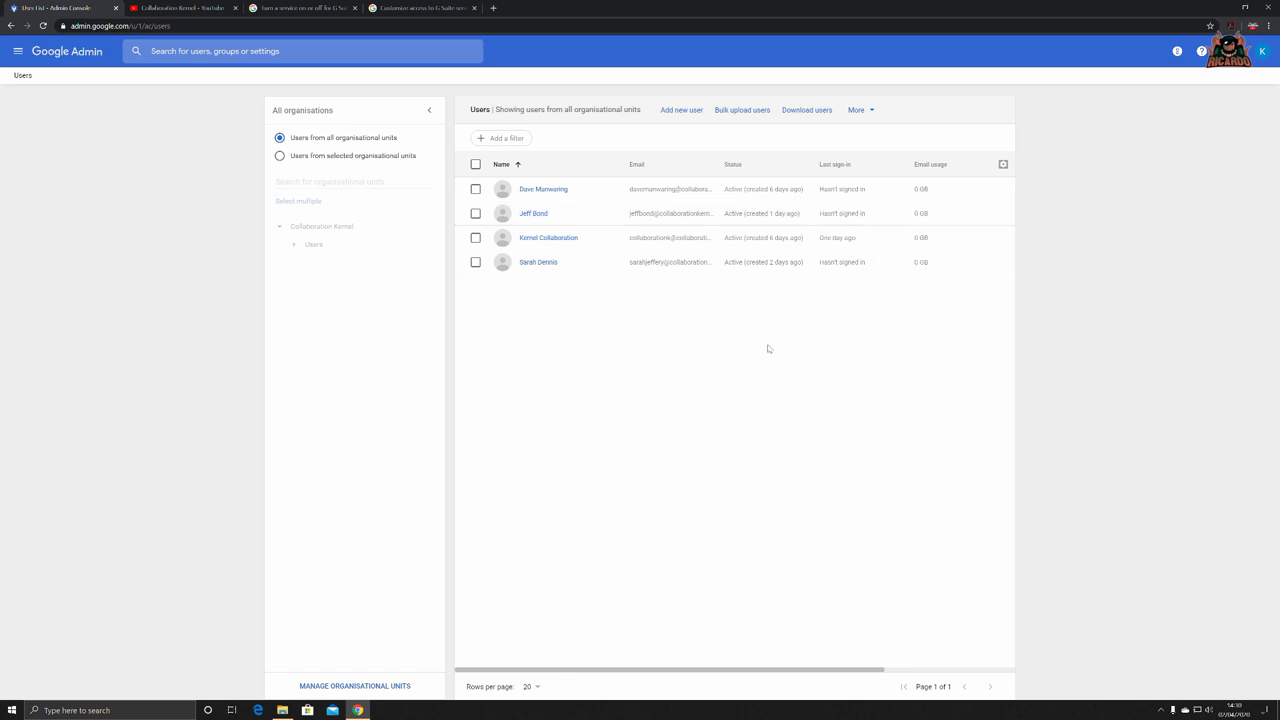
left_click(534, 213)
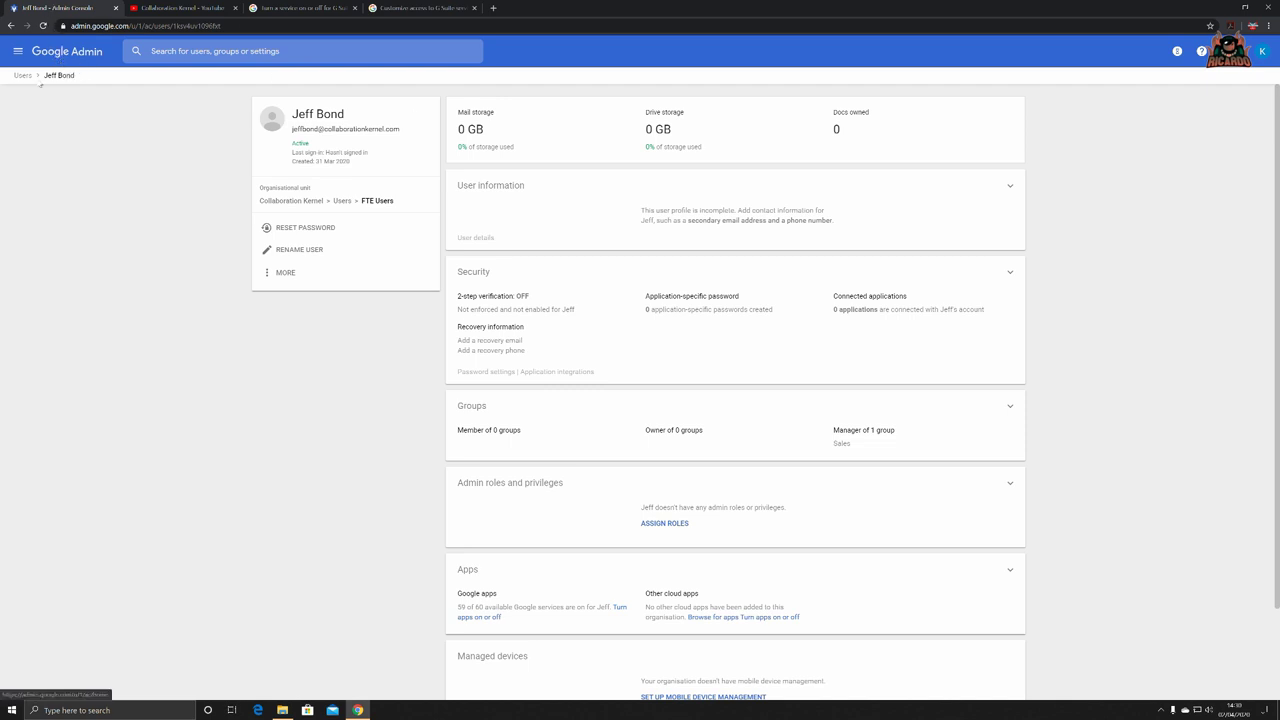
left_click(24, 77)
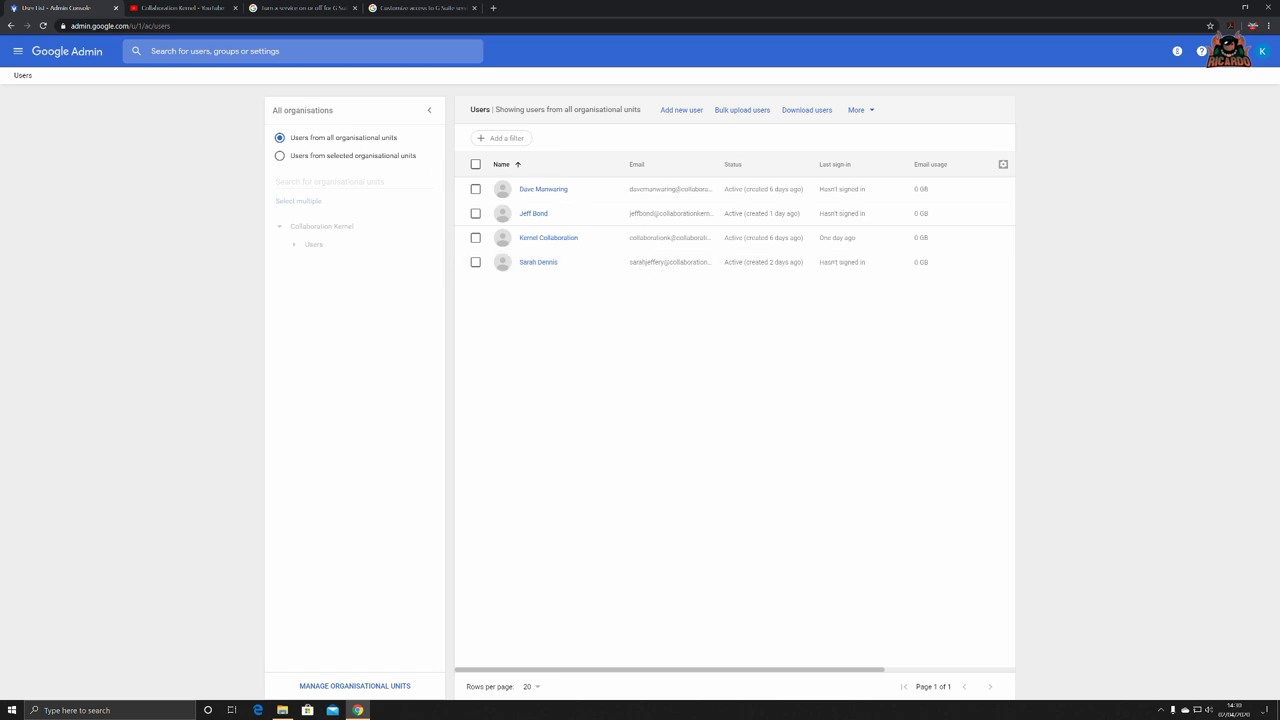
Step: From the Groups list, search for the user and add them as a Payroll member
left_click(78, 52)
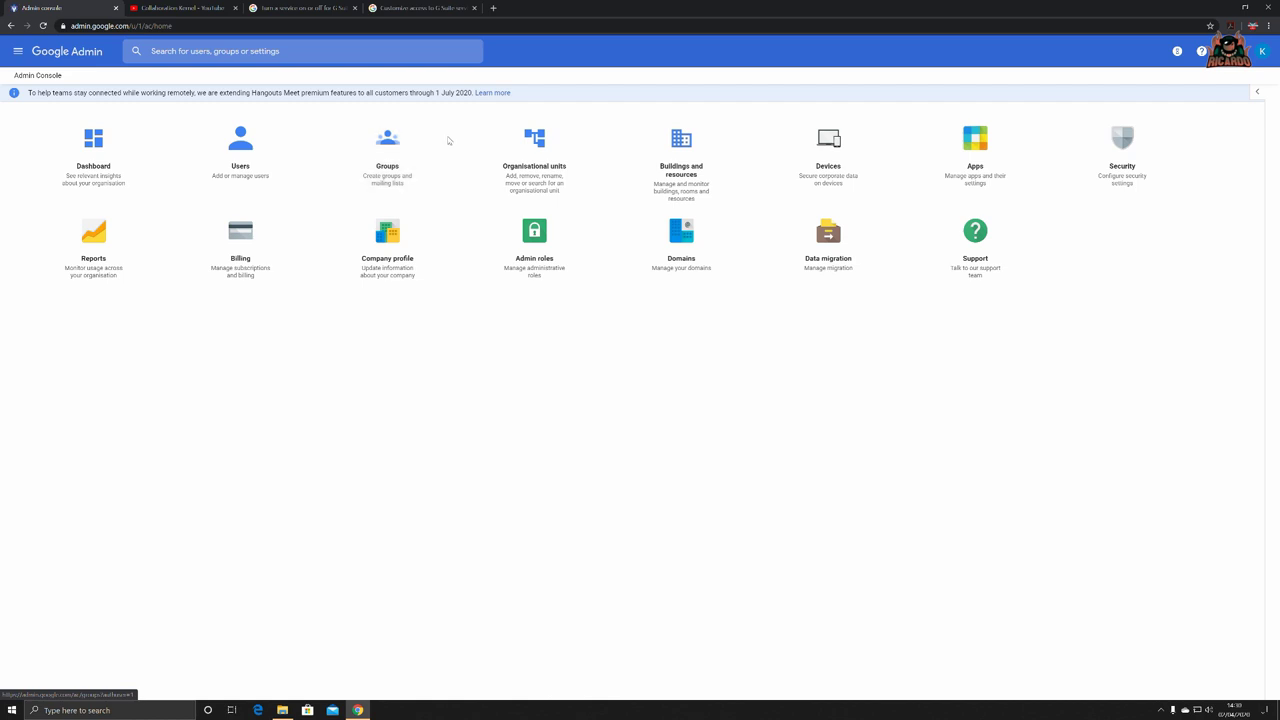
left_click(392, 142)
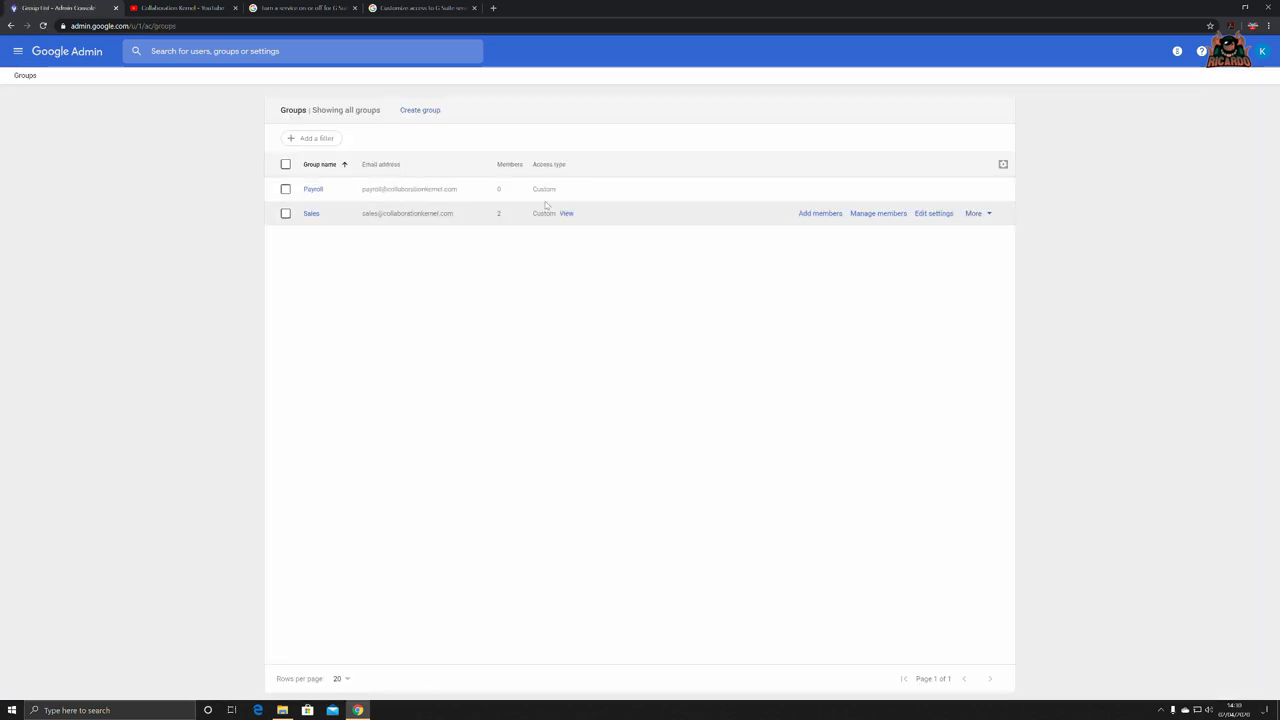
left_click(820, 189)
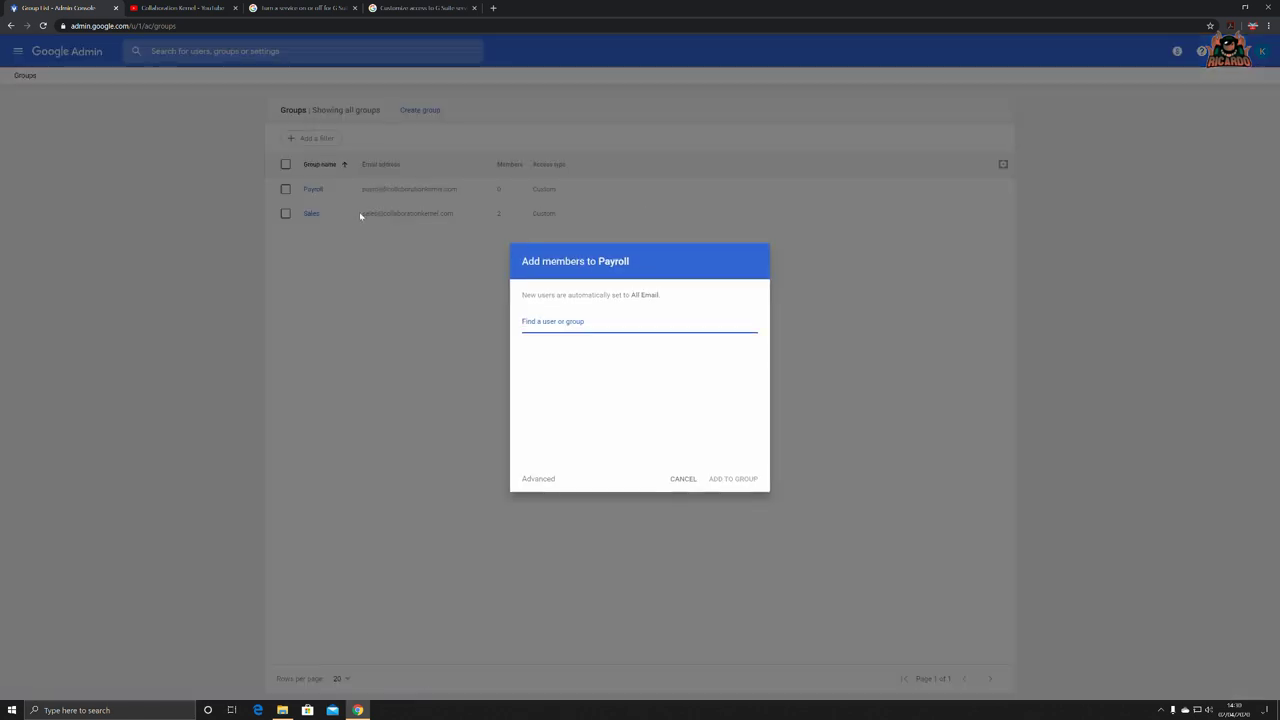
type("sar")
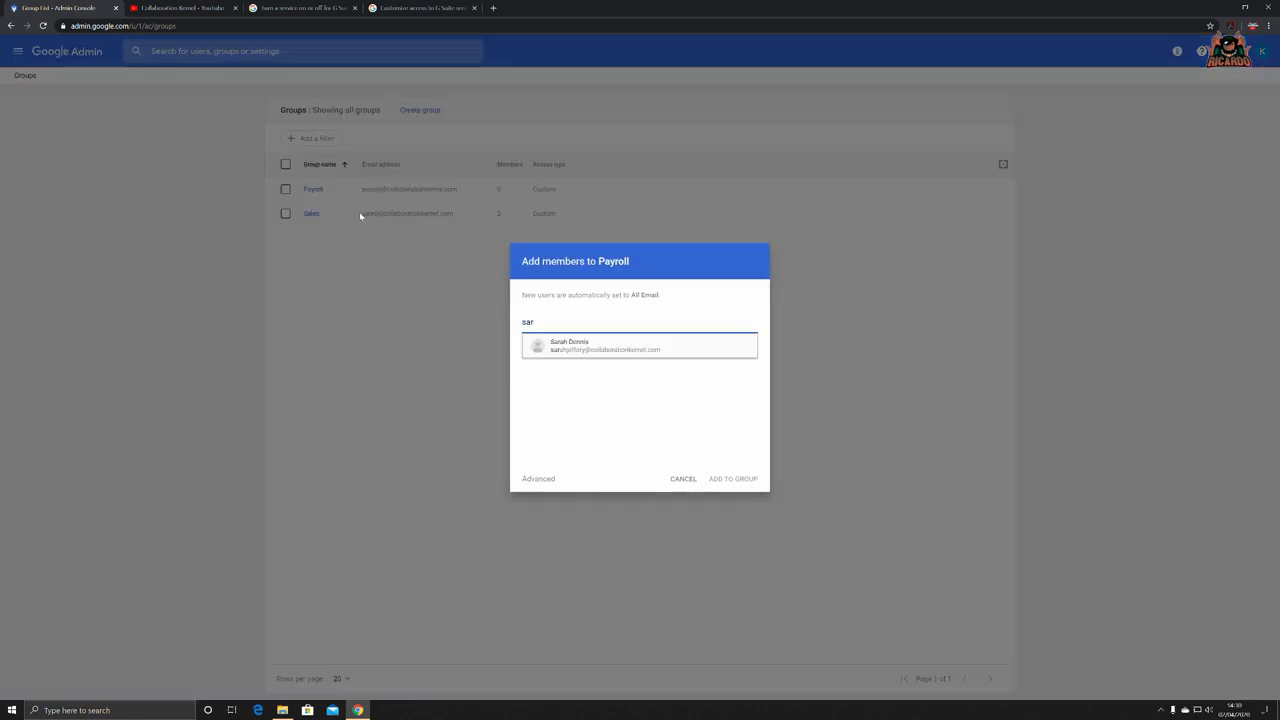
left_click(613, 348)
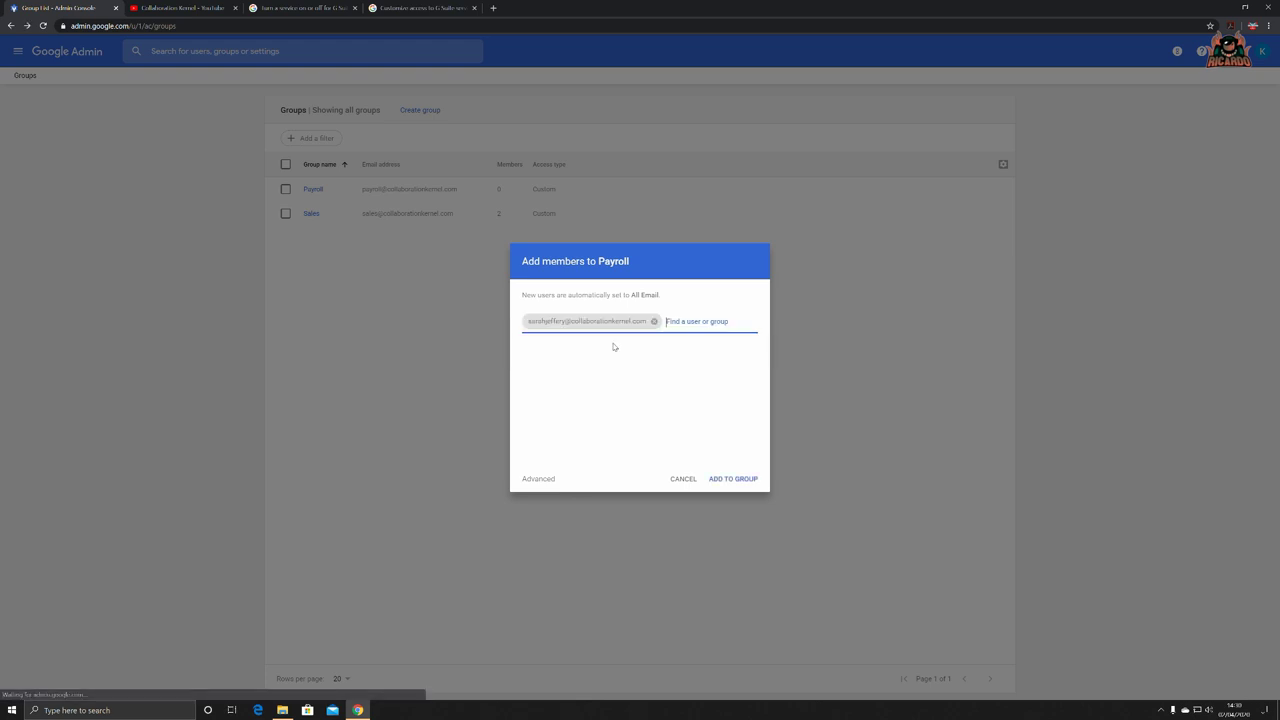
left_click(745, 484)
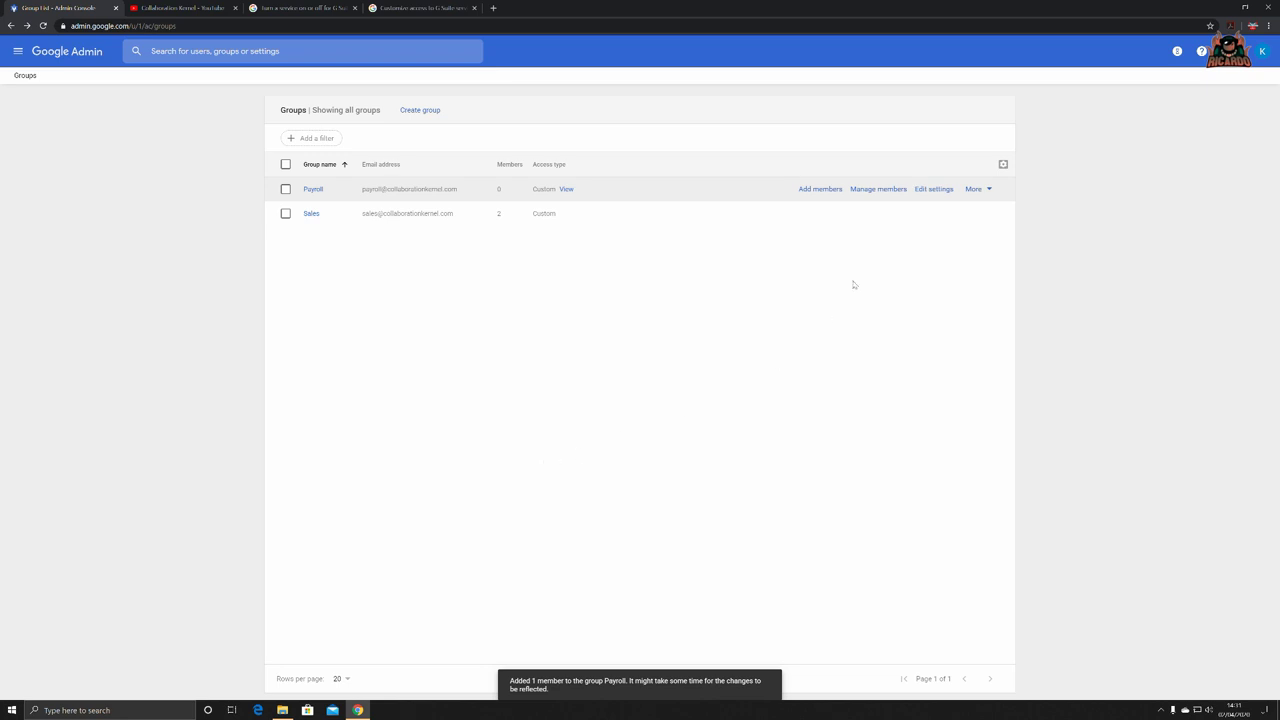
mouse_move(640, 189)
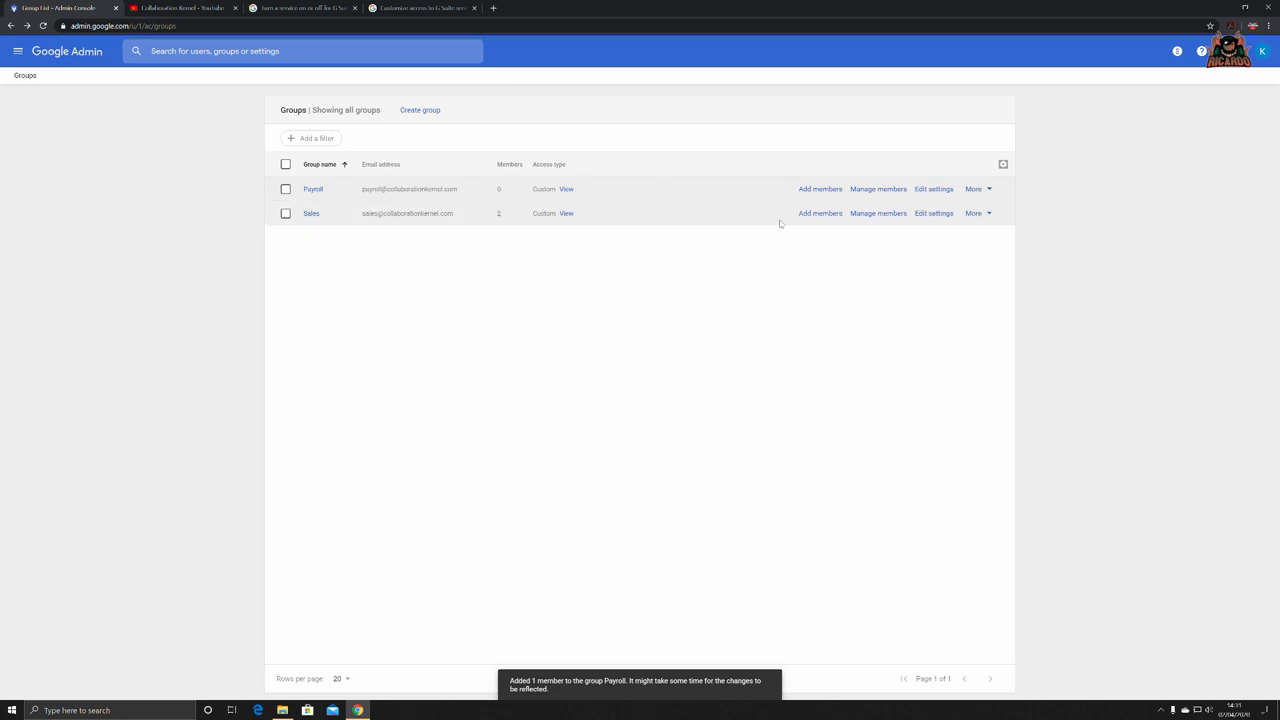
left_click(932, 189)
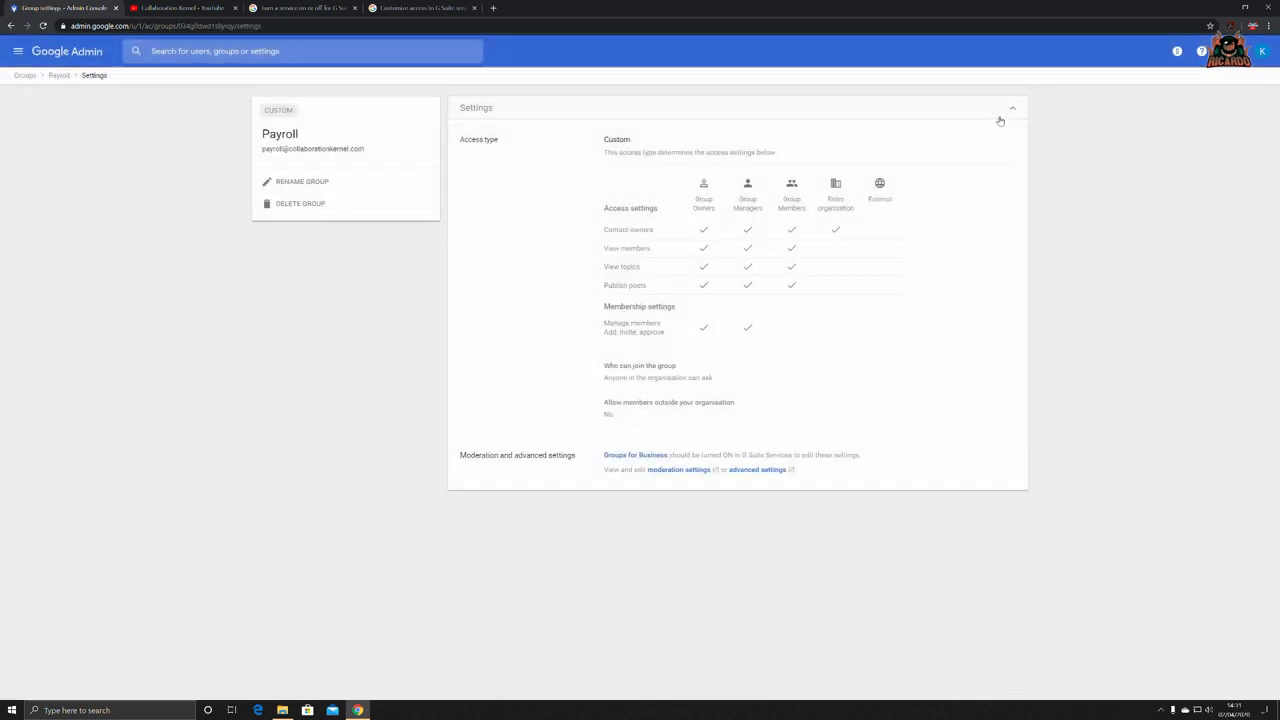
left_click(60, 76)
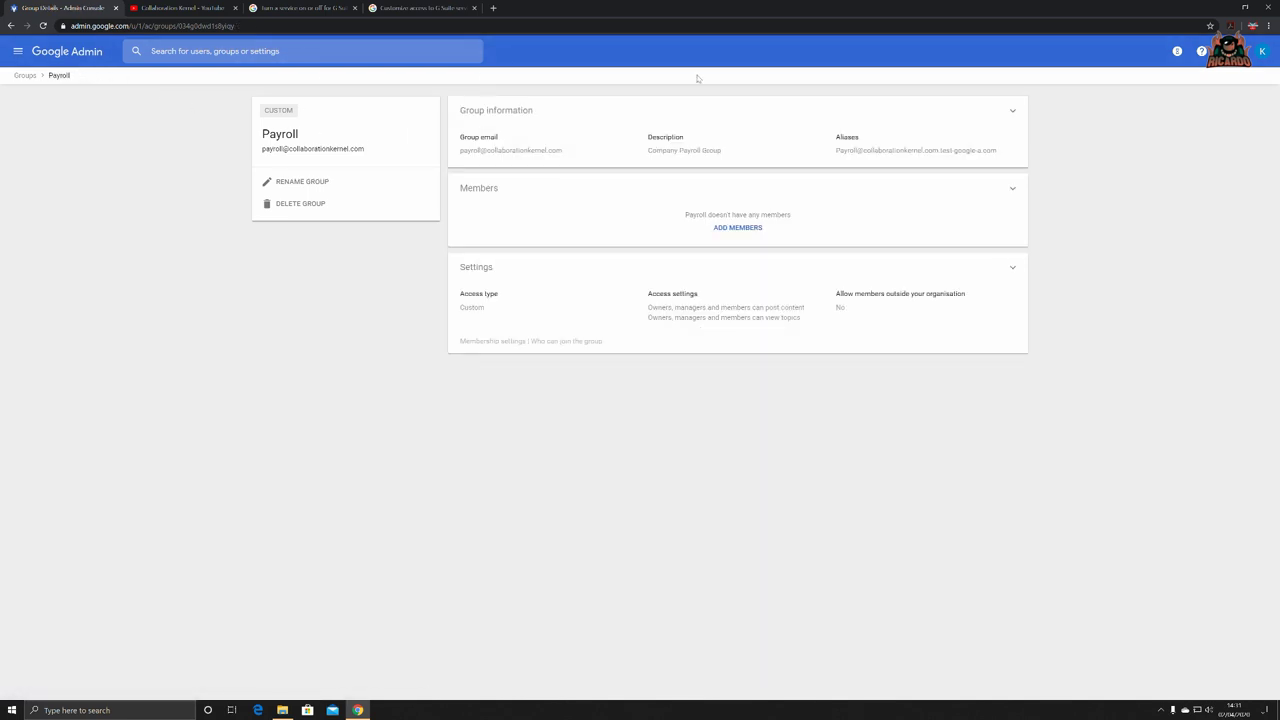
left_click(23, 77)
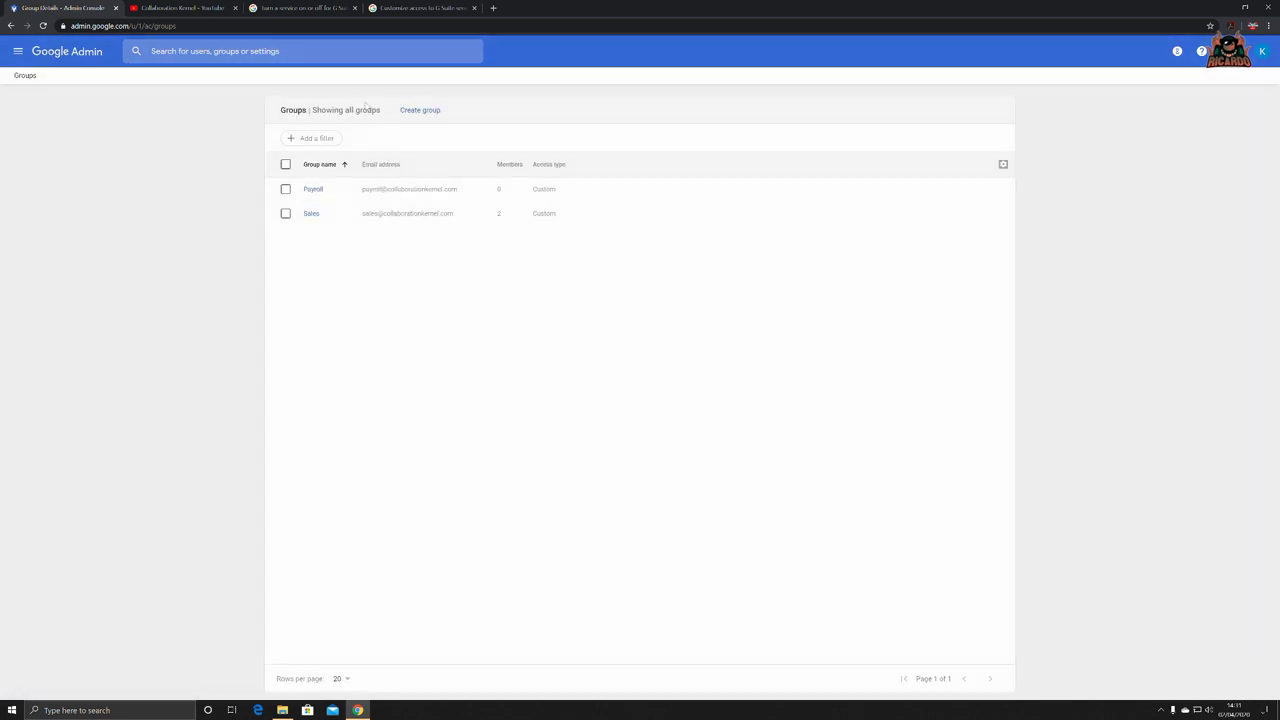
left_click(1002, 166)
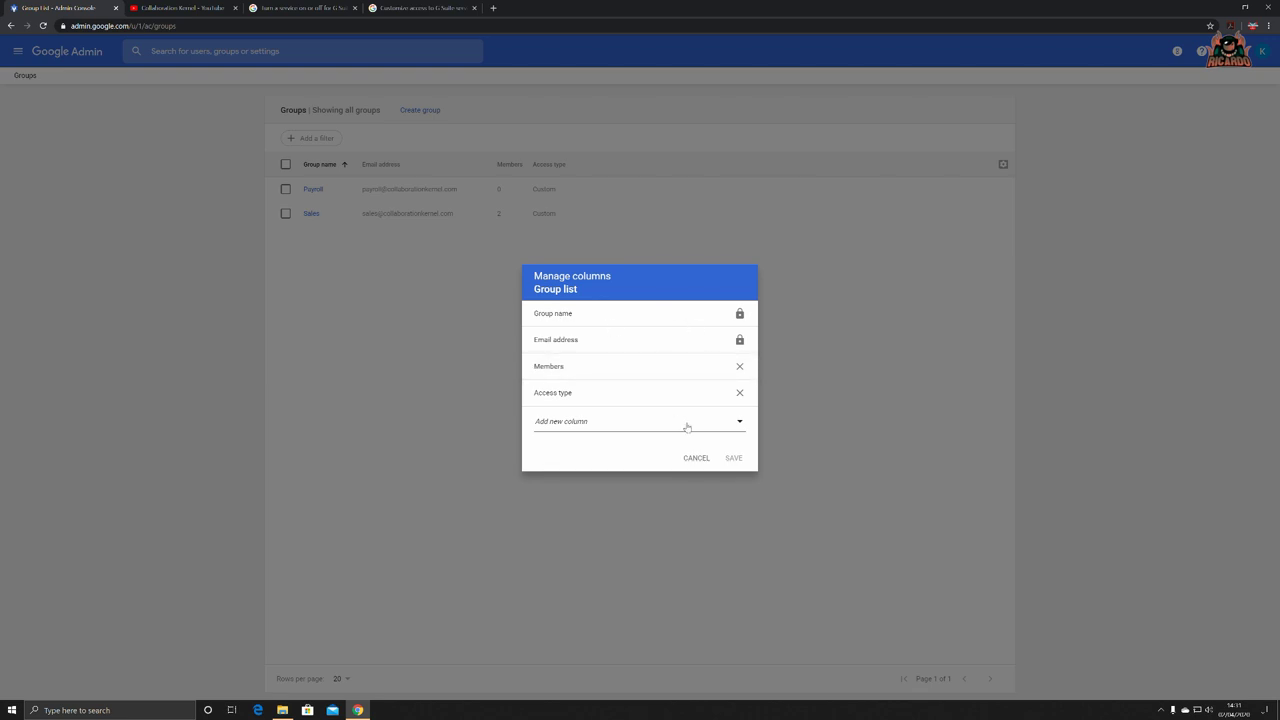
left_click(735, 423)
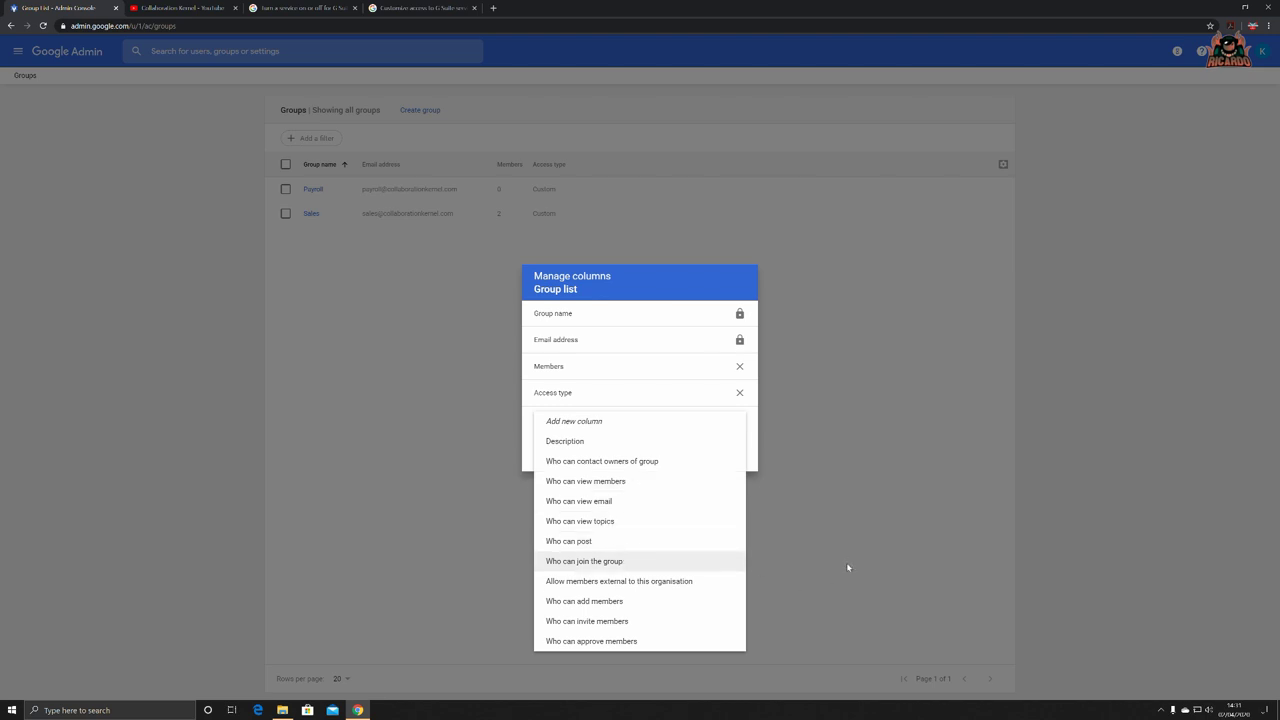
left_click(409, 210)
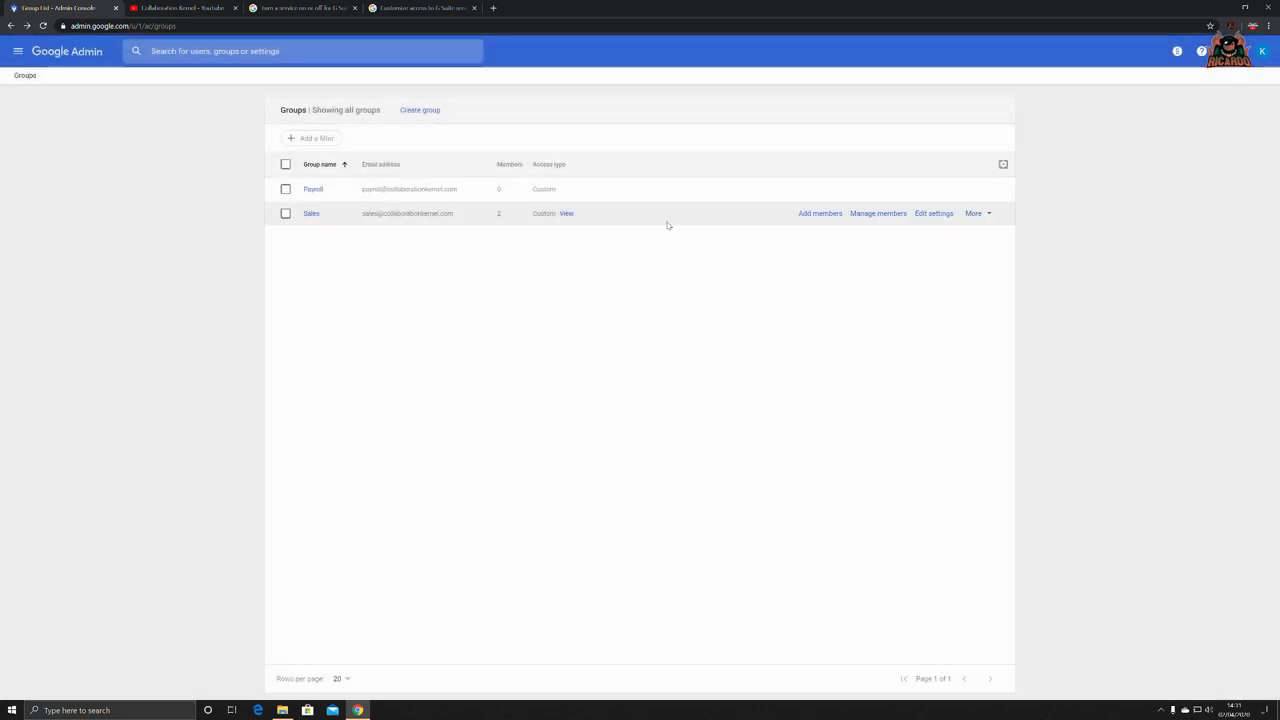